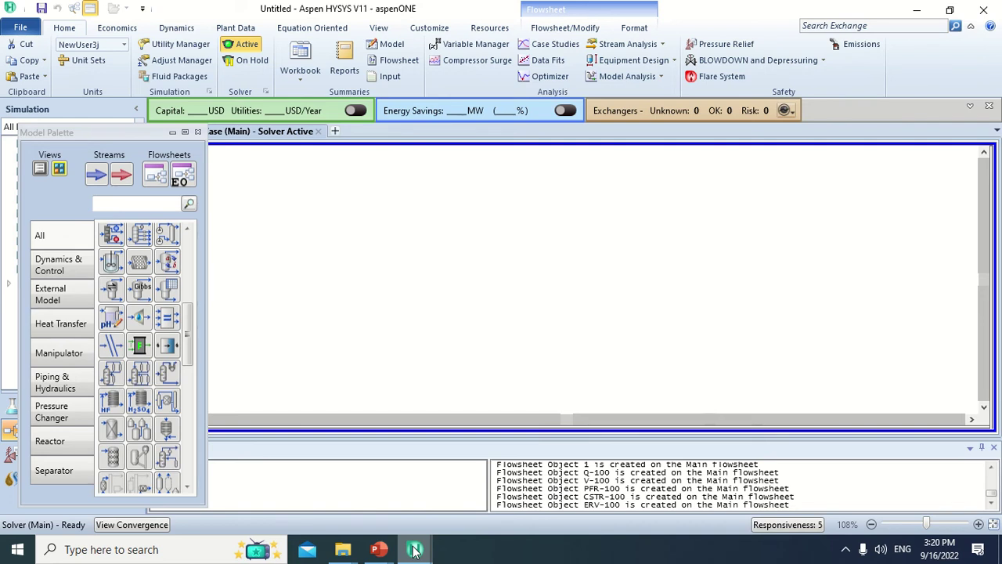
Step: Place a material stream on the blank flowsheet and an energy stream just below it
{"action": "left_click", "coordinate": [96, 173]}
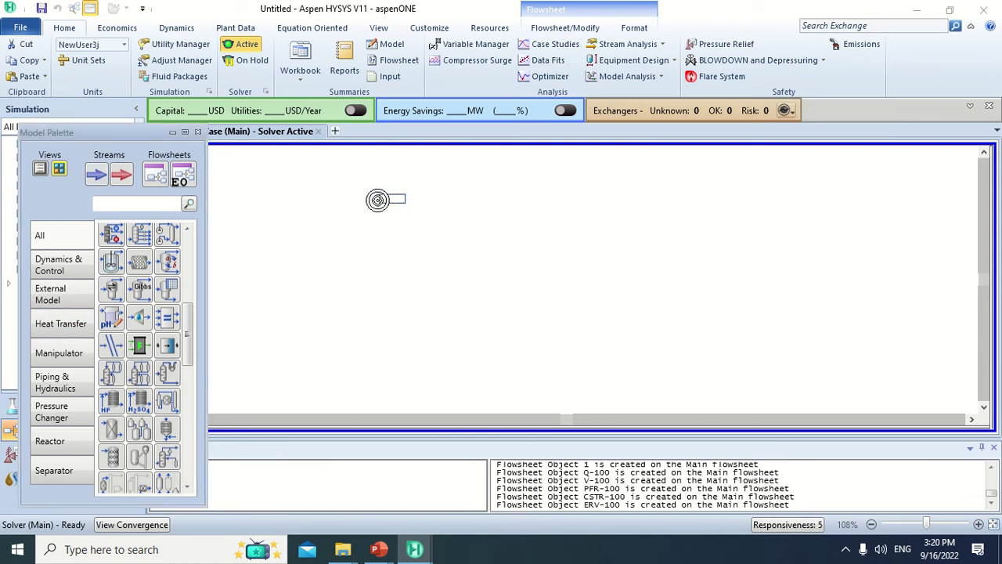
{"action": "left_click", "coordinate": [378, 199]}
{"action": "left_click", "coordinate": [121, 174]}
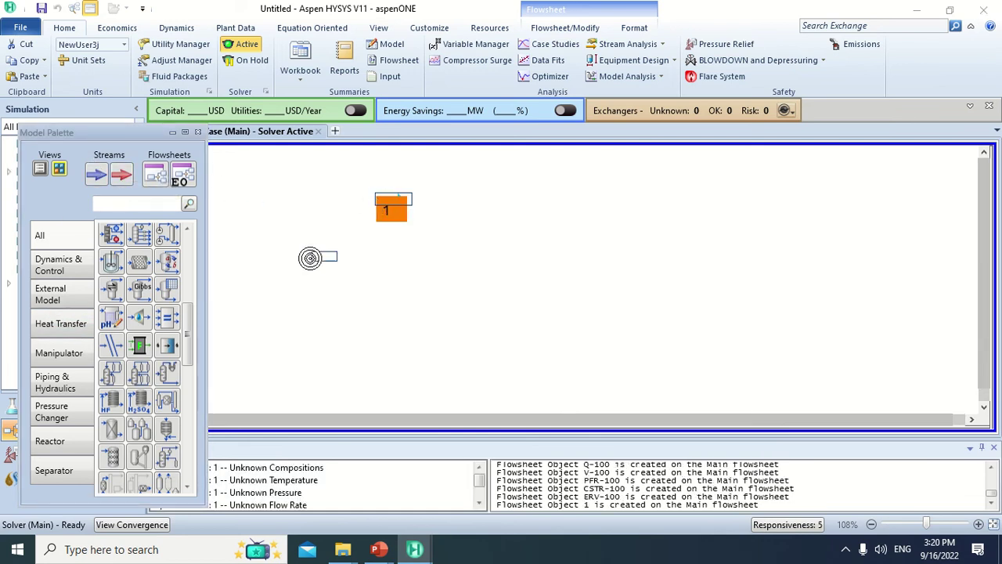
{"action": "left_click", "coordinate": [385, 261]}
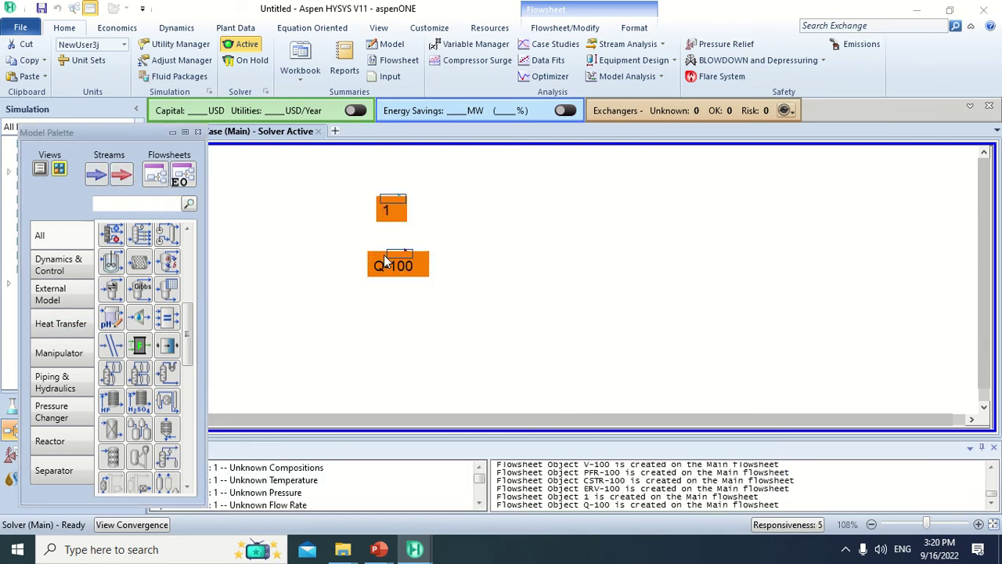
{"action": "left_click", "coordinate": [390, 208]}
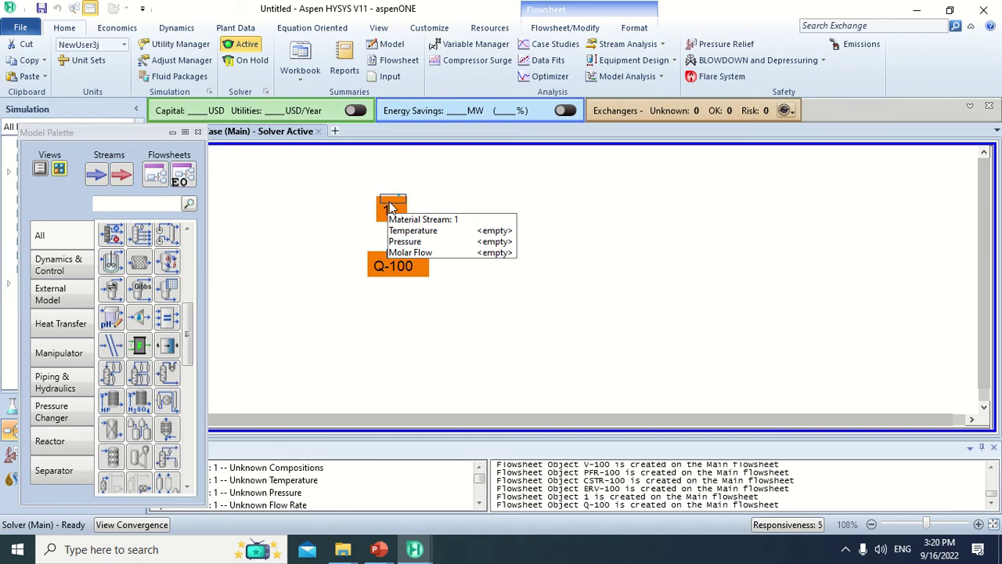
{"action": "mouse_move", "coordinate": [391, 270]}
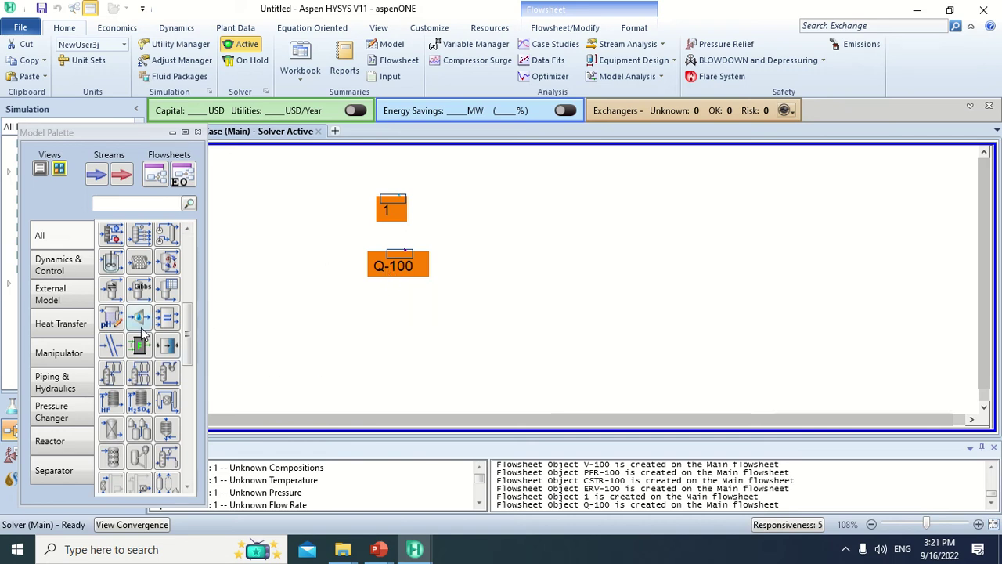
Step: Add a separator vessel to the right of the material and energy streams
{"action": "scroll", "coordinate": [157, 352], "scroll_direction": "up", "scroll_amount": 3}
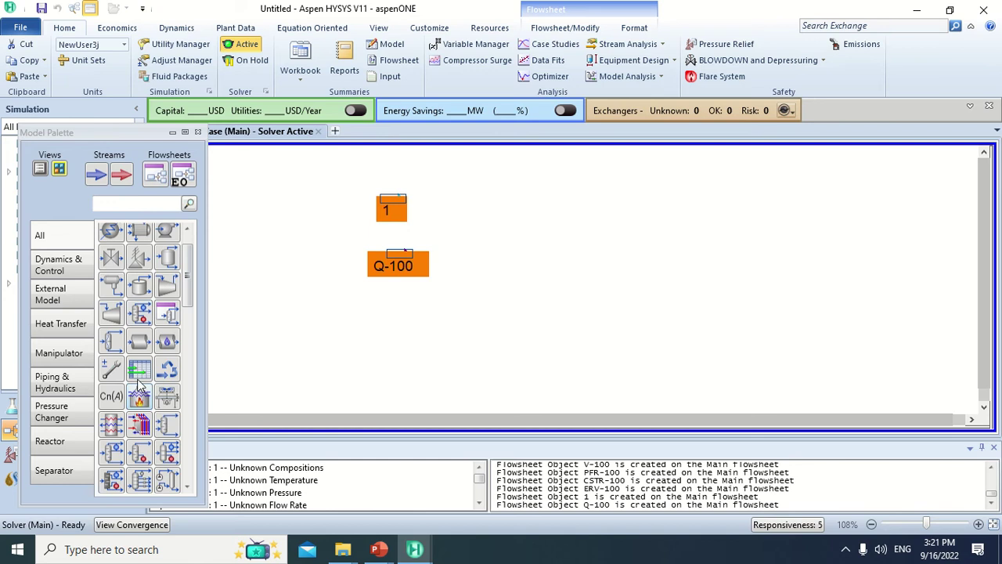
{"action": "scroll", "coordinate": [141, 368], "scroll_direction": "up", "scroll_amount": 1}
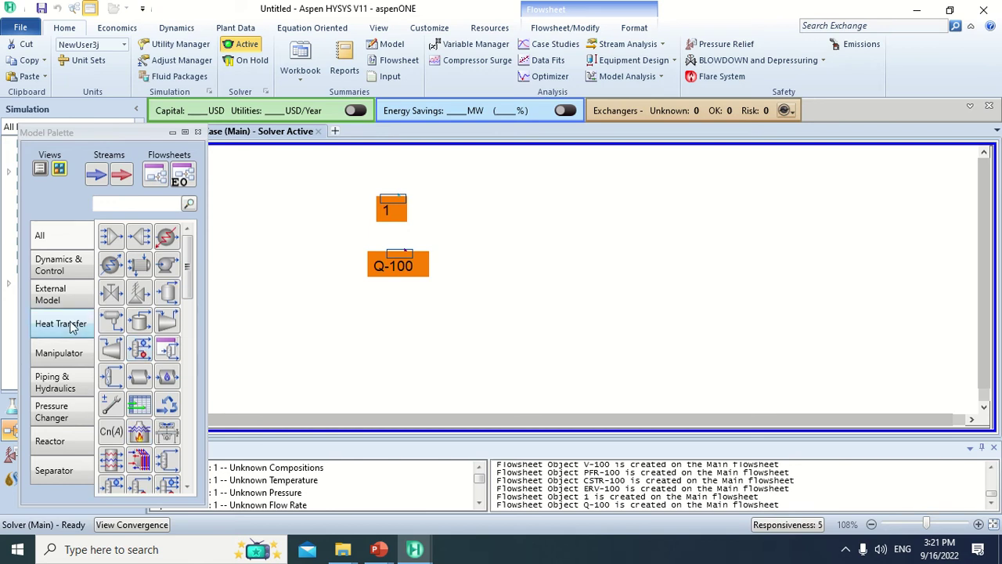
{"action": "left_click_drag", "start_coordinate": [167, 293], "coordinate": [559, 285]}
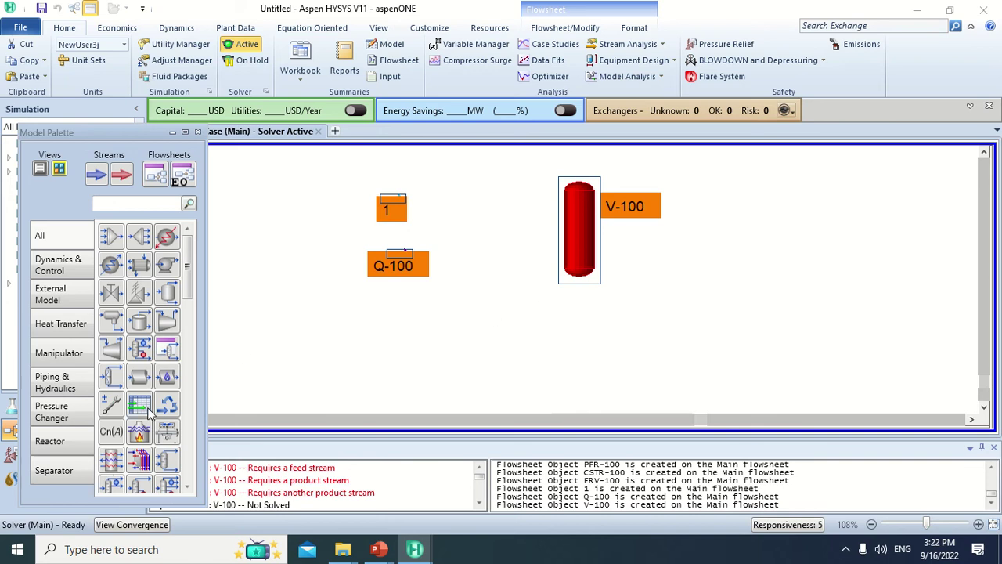
Step: Add a plug flow reactor to the right of the separator vessel, slightly lower
{"action": "scroll", "coordinate": [147, 423], "scroll_direction": "down", "scroll_amount": 1}
{"action": "scroll", "coordinate": [148, 435], "scroll_direction": "down", "scroll_amount": 1}
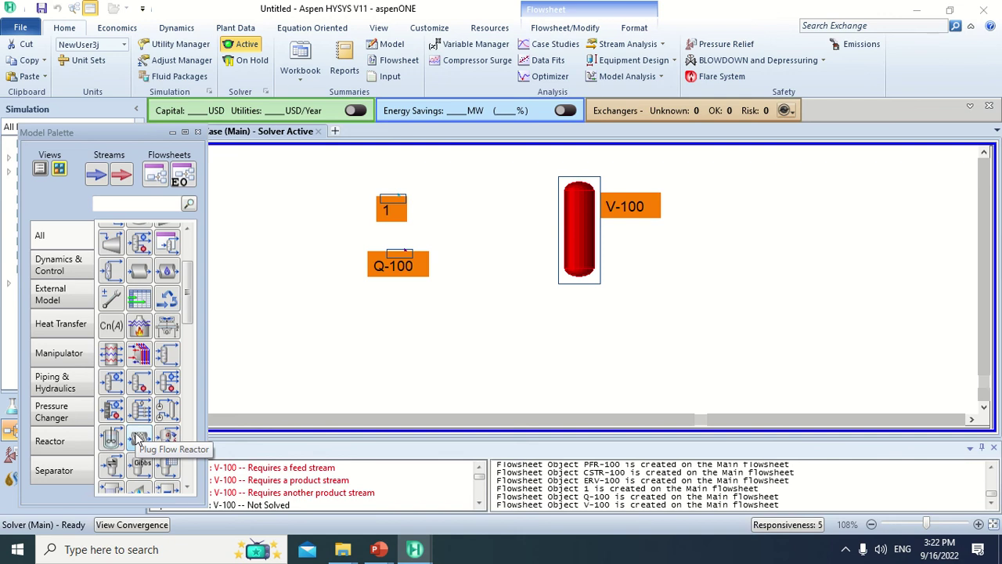
{"action": "left_click", "coordinate": [138, 438]}
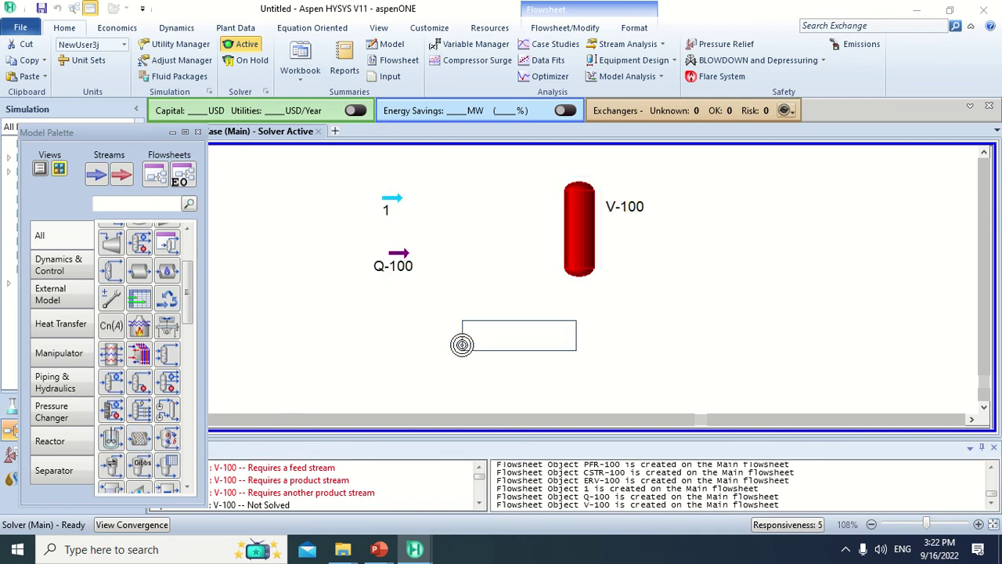
{"action": "left_click", "coordinate": [702, 308]}
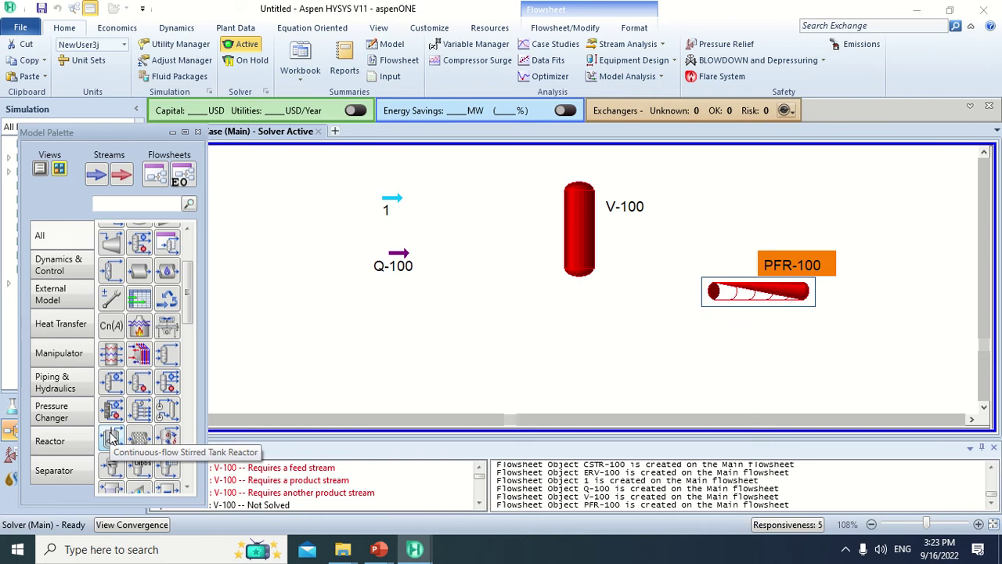
Step: Add a continuous-flow stirred tank reactor below left of the streams and an equilibrium reactor left of the separator
{"action": "left_click_drag", "start_coordinate": [110, 439], "coordinate": [283, 348]}
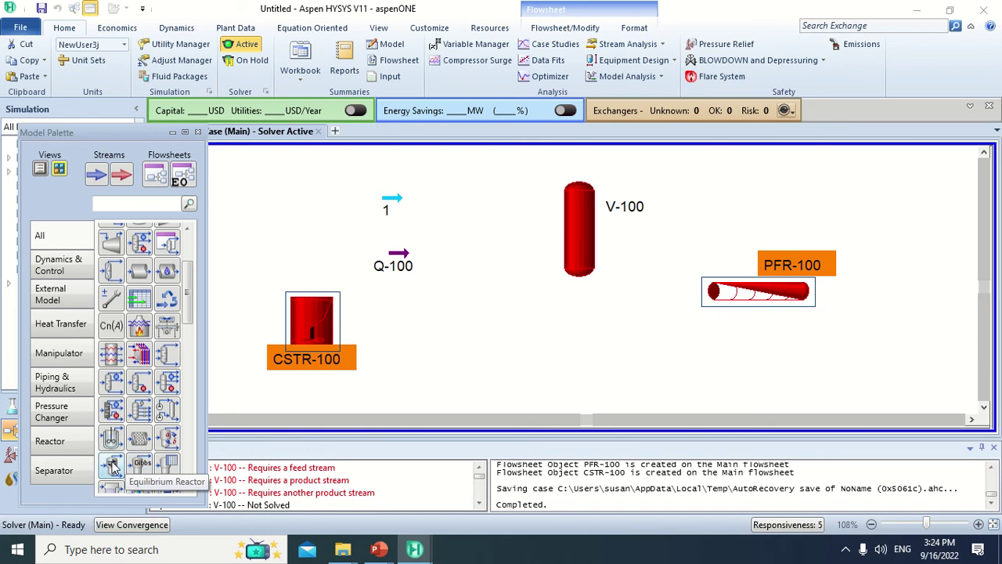
{"action": "left_click_drag", "start_coordinate": [112, 465], "coordinate": [463, 351]}
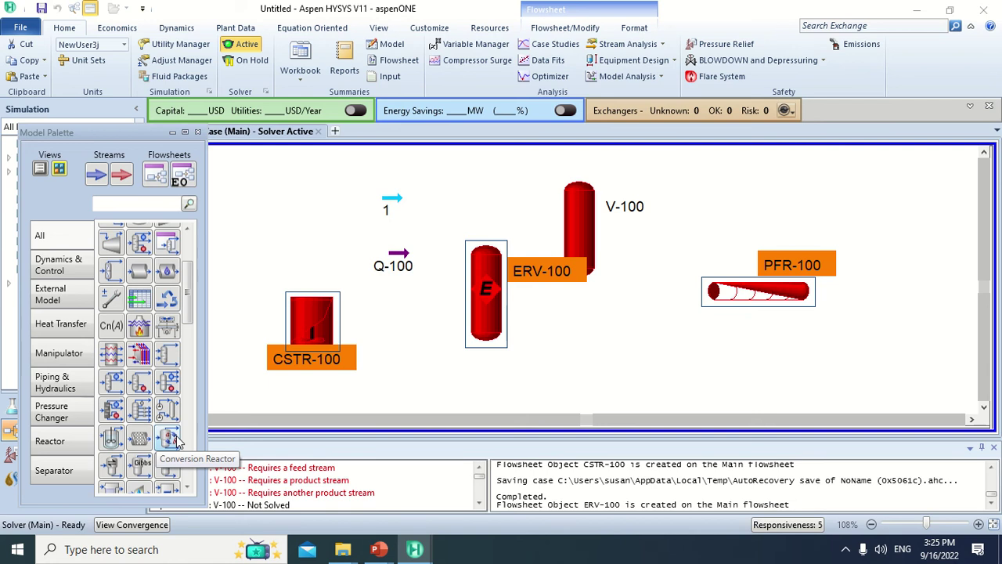
Step: Add a conversion reactor below right of the separator and spread the reactors apart so they no longer overlap
{"action": "left_click_drag", "start_coordinate": [174, 440], "coordinate": [633, 360]}
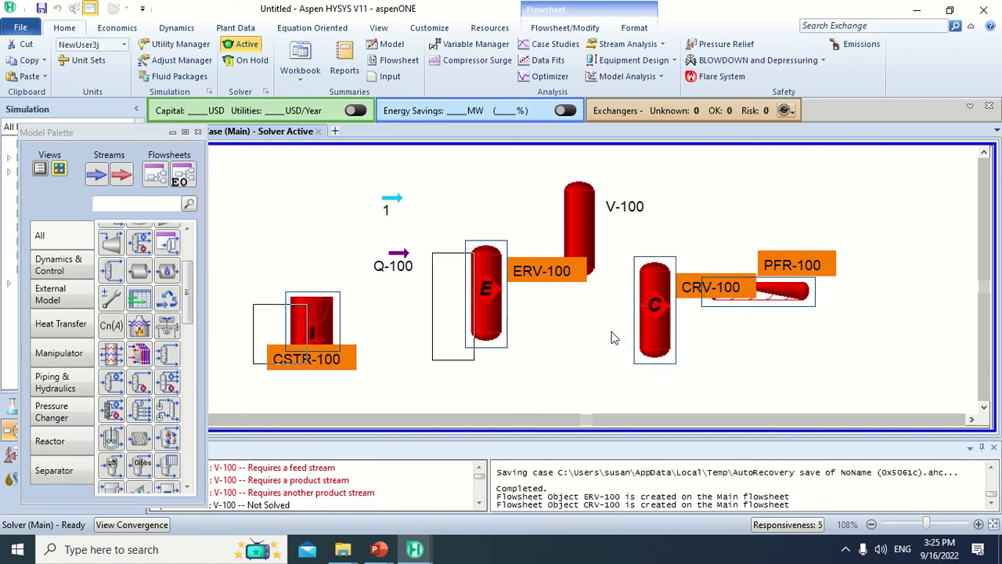
{"action": "left_click", "coordinate": [742, 264]}
{"action": "left_click", "coordinate": [772, 264]}
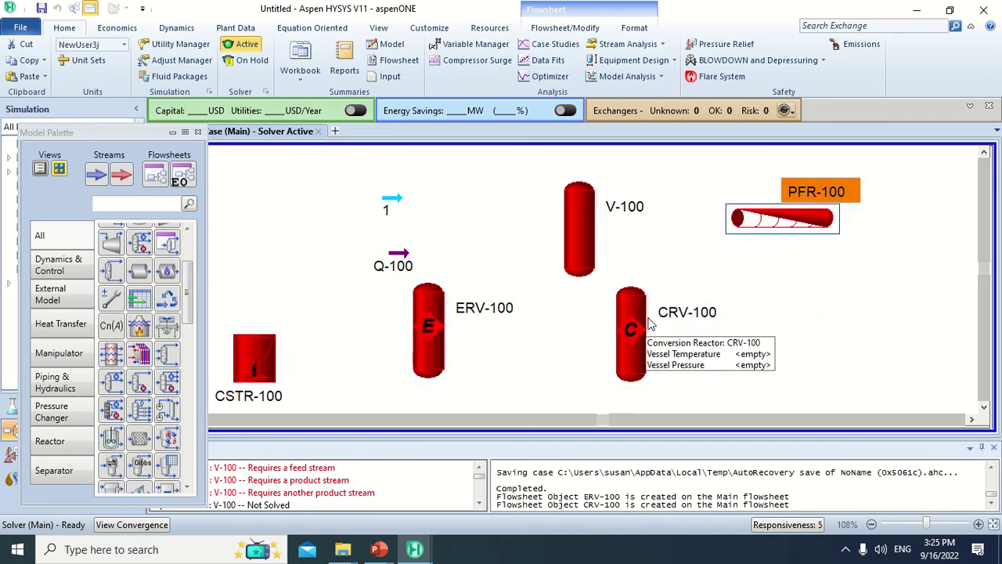
{"action": "left_click_drag", "start_coordinate": [649, 325], "coordinate": [650, 307]}
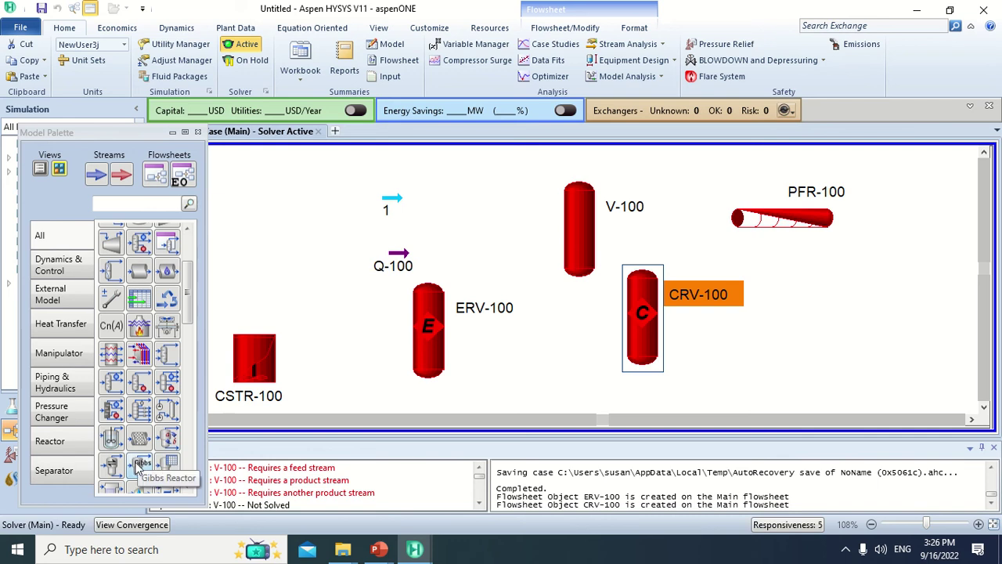
Step: Add a Gibbs reactor below the plug flow reactor, to the right of the conversion reactor
{"action": "left_click_drag", "start_coordinate": [138, 467], "coordinate": [834, 342]}
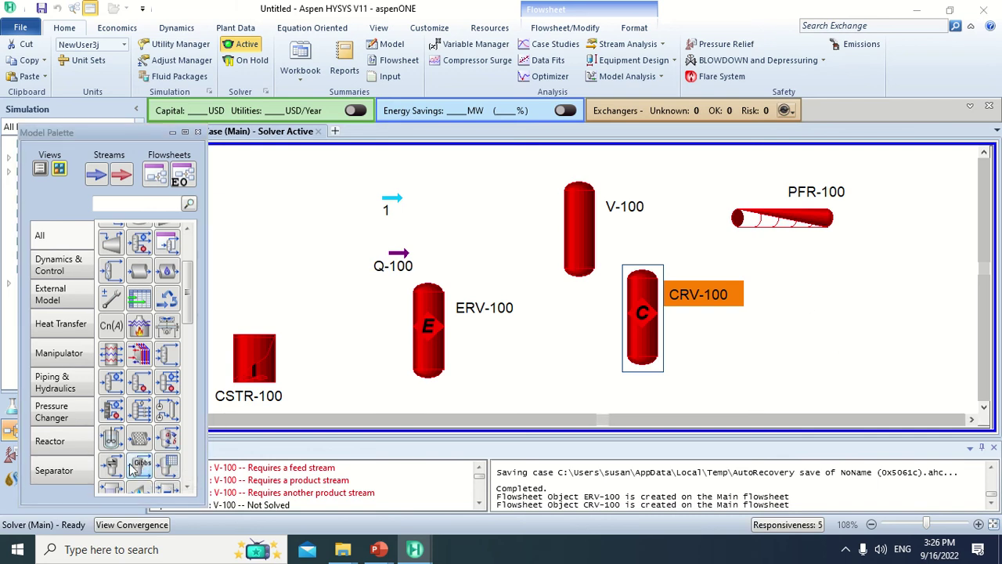
{"action": "left_click_drag", "start_coordinate": [141, 468], "coordinate": [830, 356]}
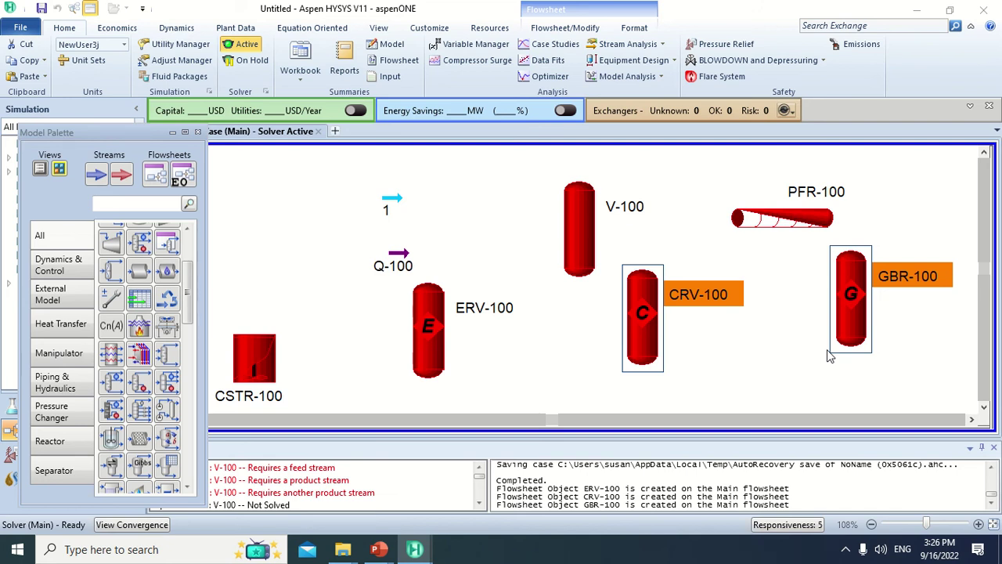
Step: Add a compressor to the left of the streams, above the stirred tank reactor
{"action": "scroll", "coordinate": [156, 305], "scroll_direction": "up", "scroll_amount": 3}
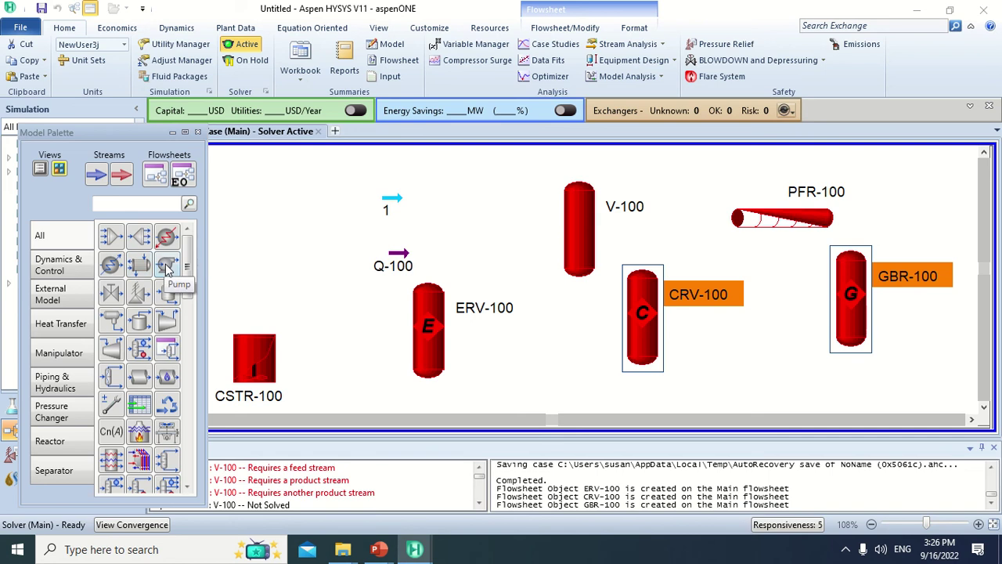
{"action": "left_click", "coordinate": [165, 323]}
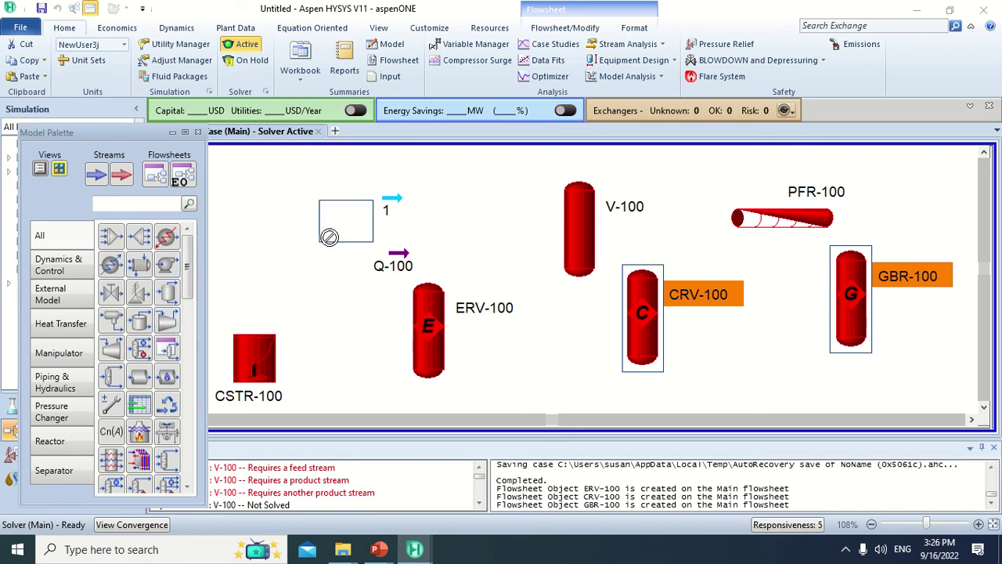
{"action": "left_click", "coordinate": [256, 247]}
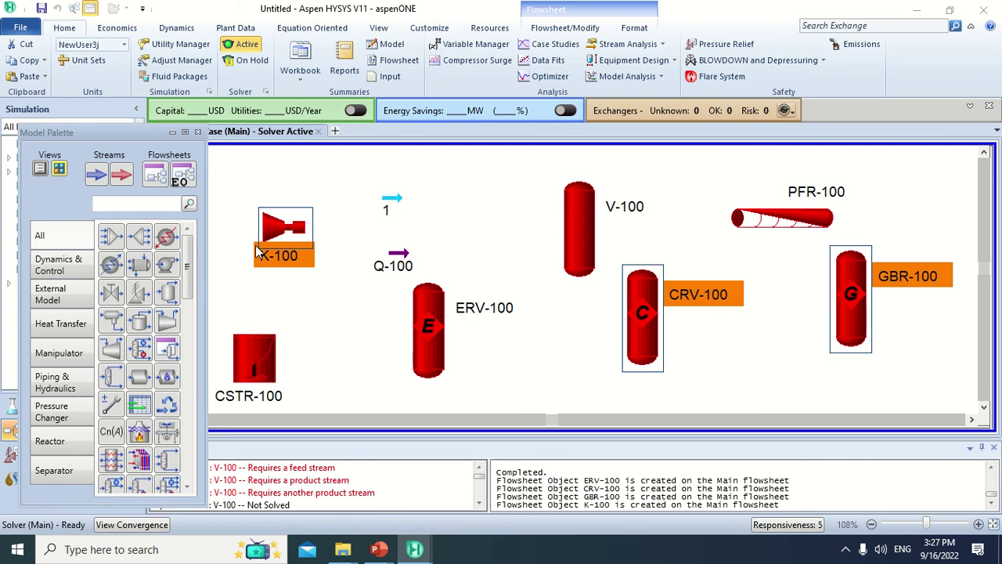
{"action": "mouse_move", "coordinate": [415, 8]}
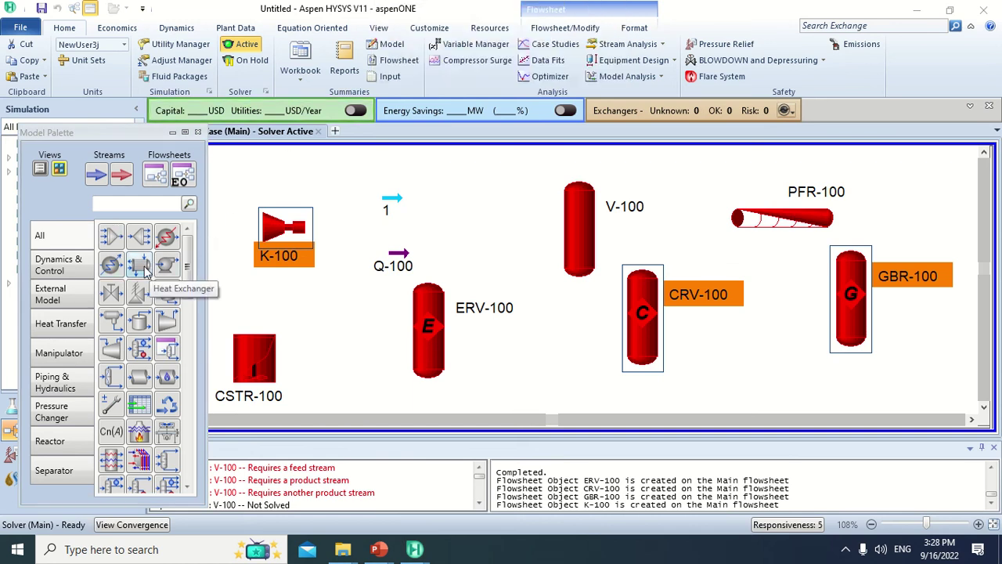
Step: Add a heat exchanger and a cooler between the streams and the separator, plus a heater above the compressor
{"action": "left_click_drag", "start_coordinate": [139, 270], "coordinate": [481, 235]}
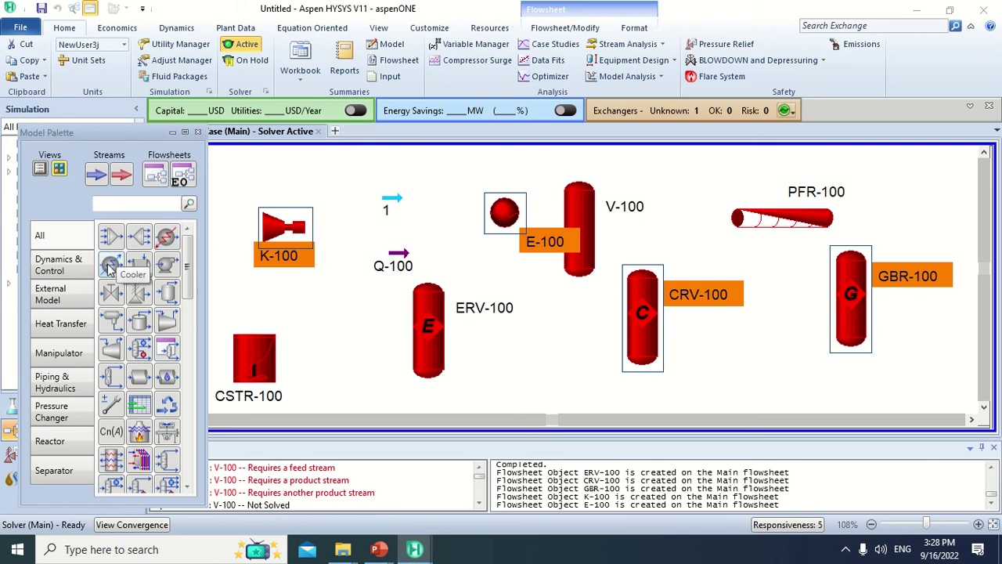
{"action": "left_click_drag", "start_coordinate": [111, 268], "coordinate": [337, 222]}
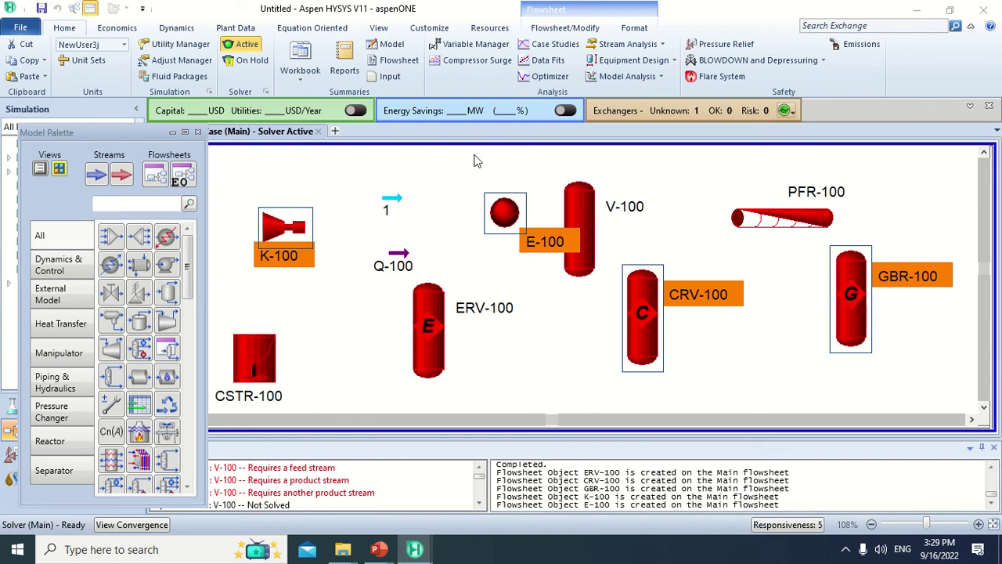
{"action": "left_click_drag", "start_coordinate": [110, 270], "coordinate": [426, 226]}
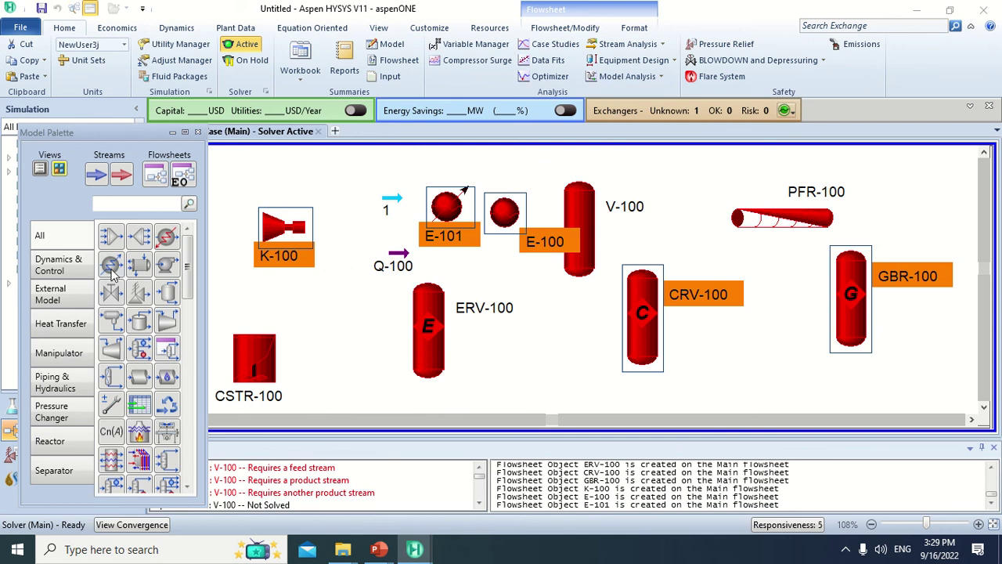
{"action": "left_click_drag", "start_coordinate": [159, 239], "coordinate": [309, 192]}
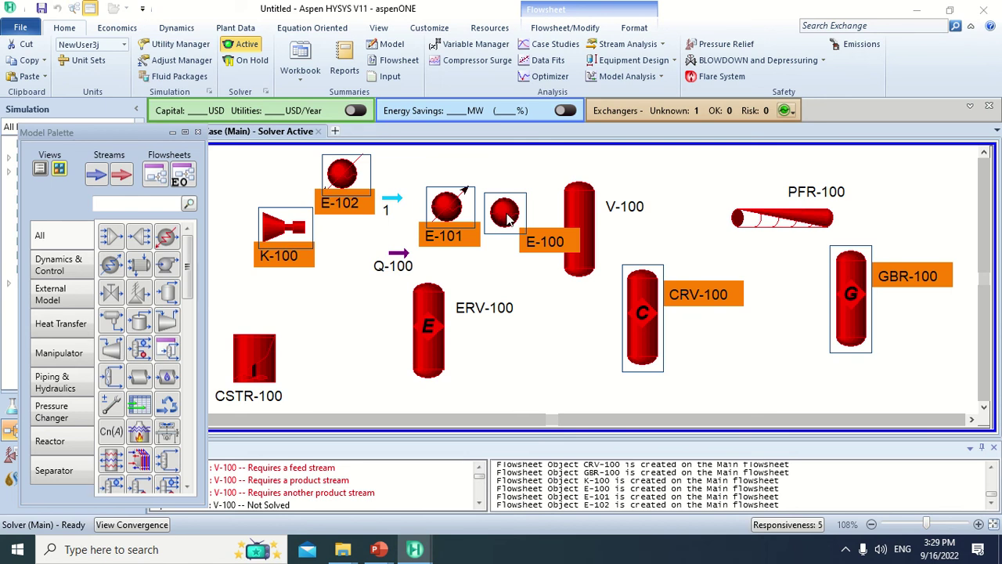
Step: Move the heat exchanger down, between the cooler and the equilibrium reactor
{"action": "left_click_drag", "start_coordinate": [499, 218], "coordinate": [499, 252]}
{"action": "left_click", "coordinate": [494, 248]}
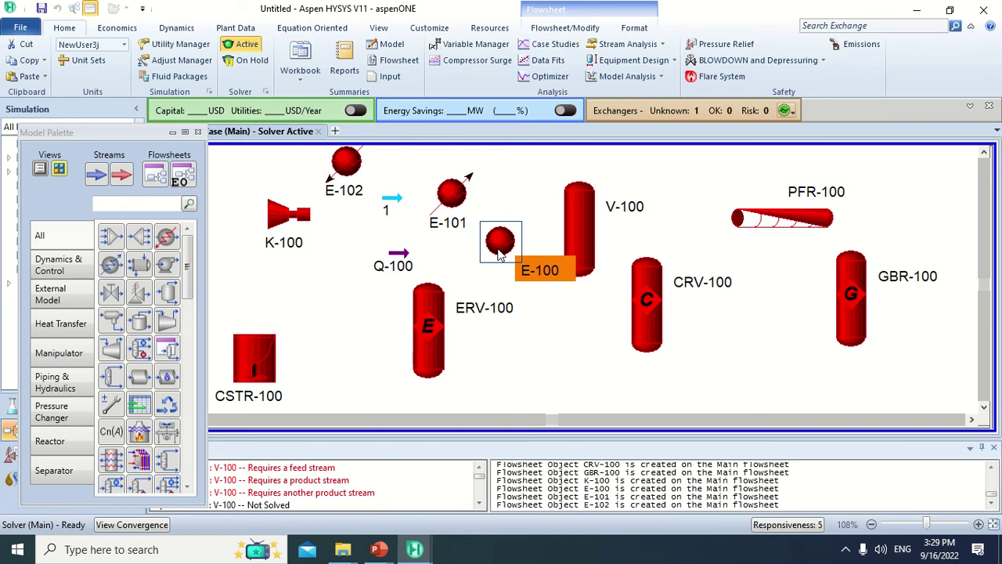
{"action": "mouse_move", "coordinate": [501, 257]}
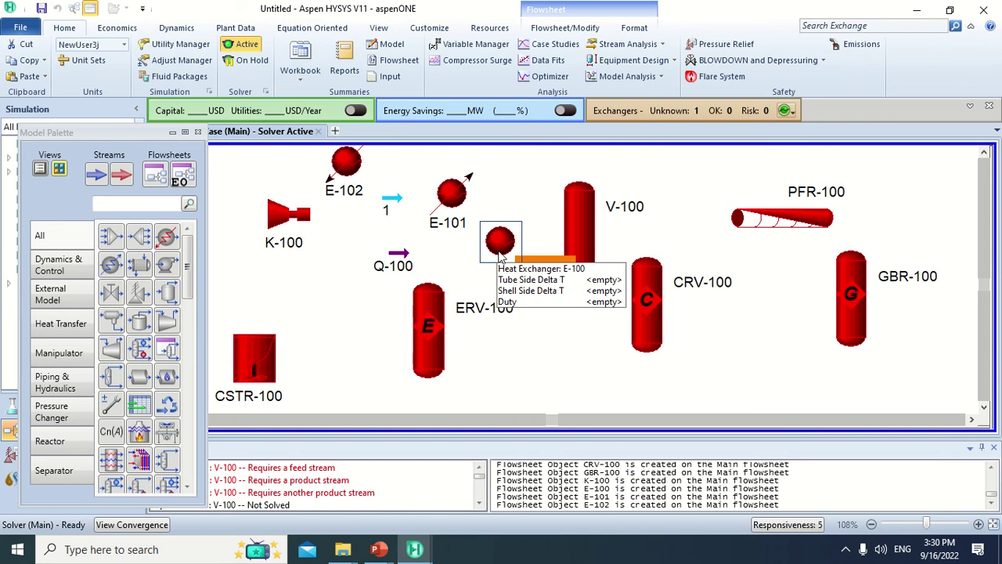
{"action": "mouse_move", "coordinate": [398, 8]}
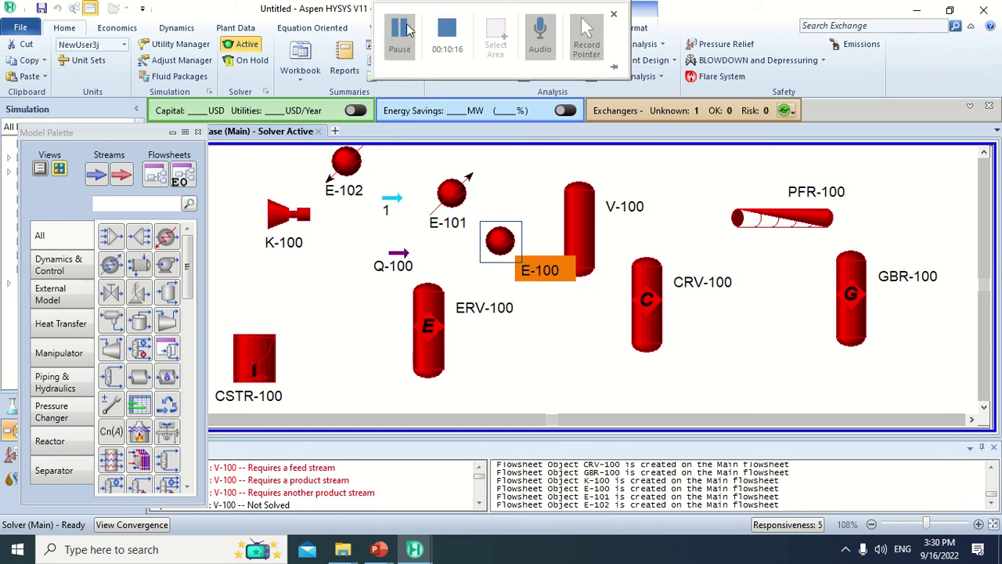
Step: Add a cyclone between the stirred tank reactor and the equilibrium reactor
{"action": "scroll", "coordinate": [129, 421], "scroll_direction": "down", "scroll_amount": 2}
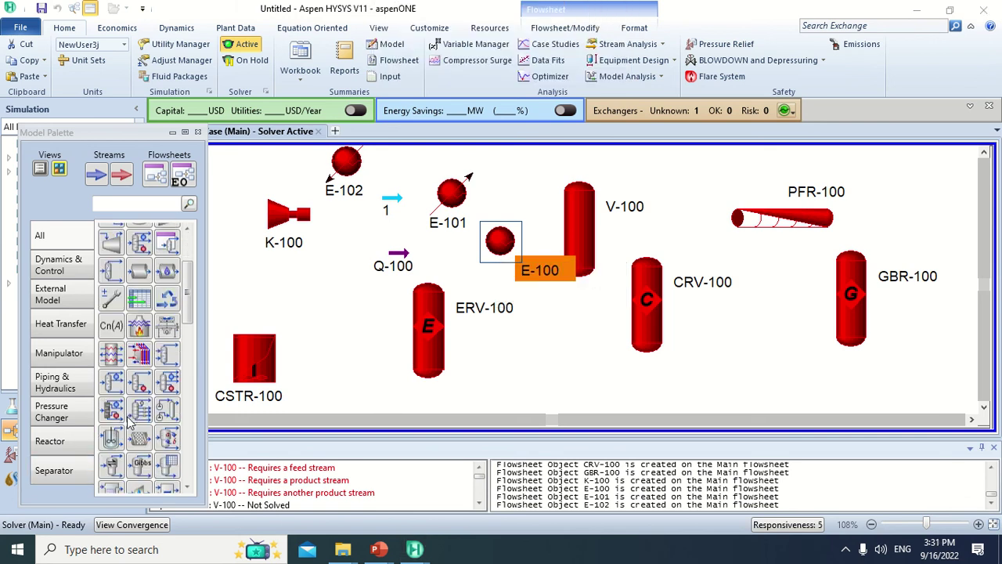
{"action": "scroll", "coordinate": [129, 421], "scroll_direction": "down", "scroll_amount": 4}
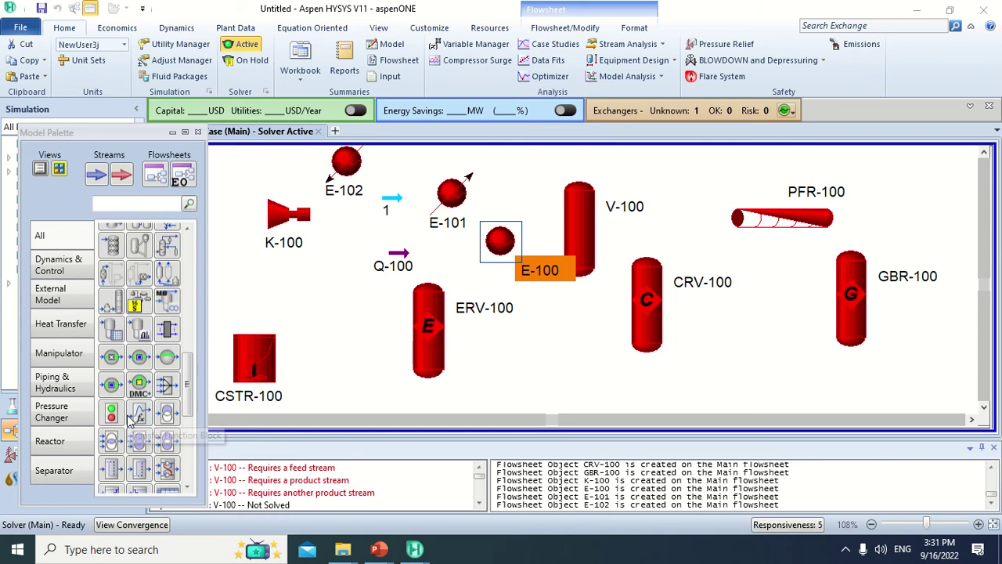
{"action": "scroll", "coordinate": [131, 420], "scroll_direction": "down", "scroll_amount": 4}
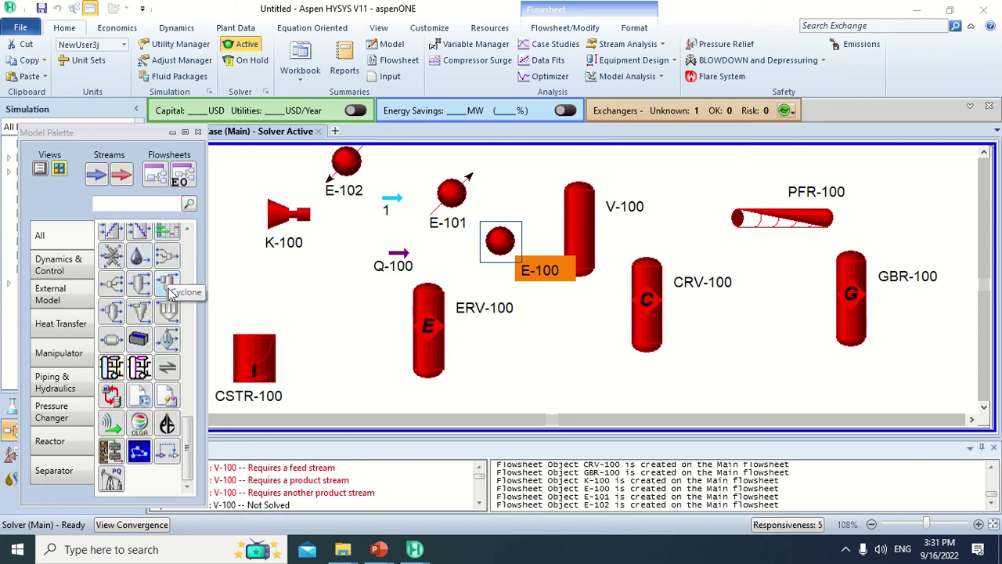
{"action": "left_click_drag", "start_coordinate": [168, 286], "coordinate": [308, 354]}
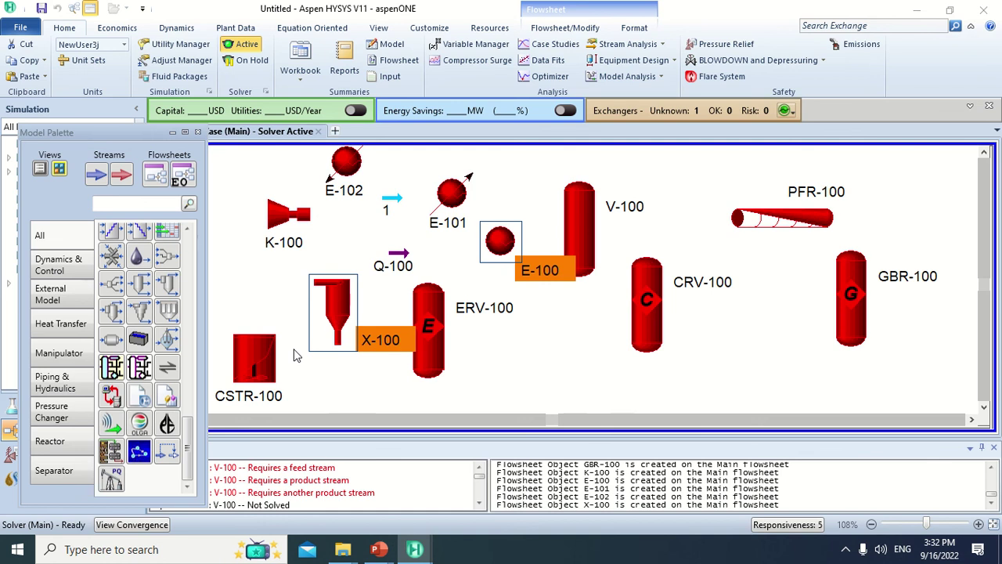
Step: Add a pump between the conversion and Gibbs reactors, and a recycle block between the equilibrium and conversion reactors
{"action": "scroll", "coordinate": [138, 336], "scroll_direction": "up", "scroll_amount": 8}
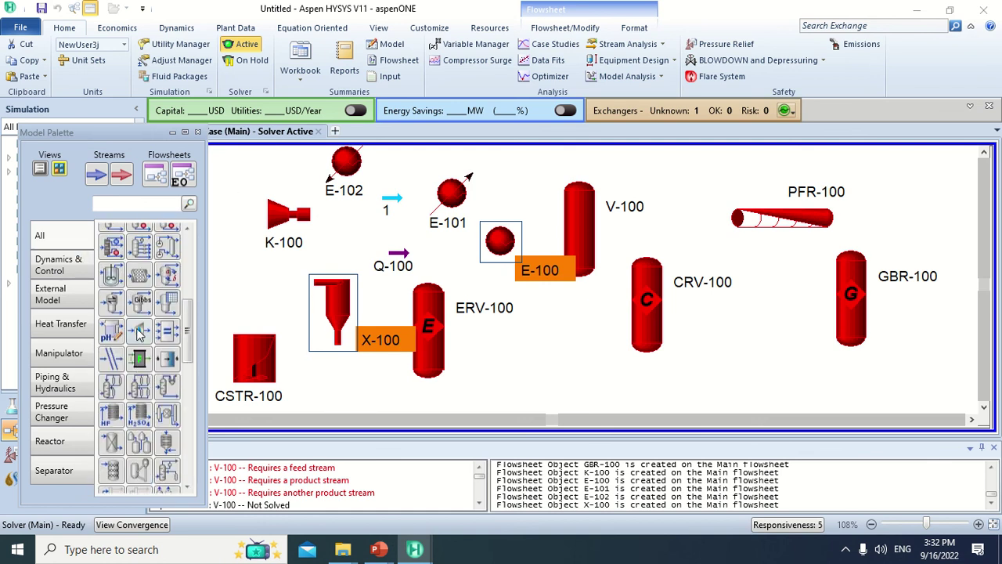
{"action": "scroll", "coordinate": [137, 333], "scroll_direction": "up", "scroll_amount": 4}
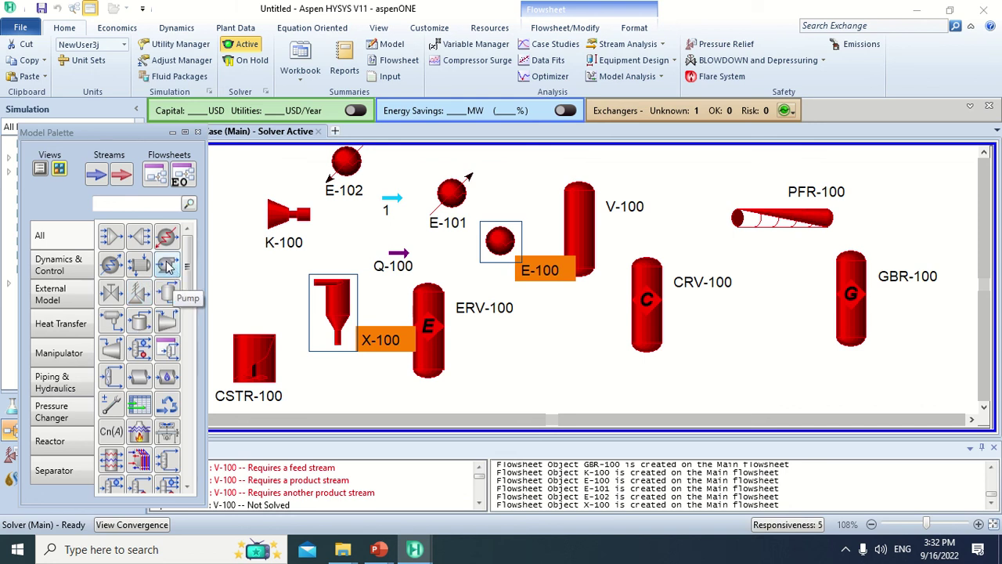
{"action": "left_click_drag", "start_coordinate": [167, 267], "coordinate": [726, 353]}
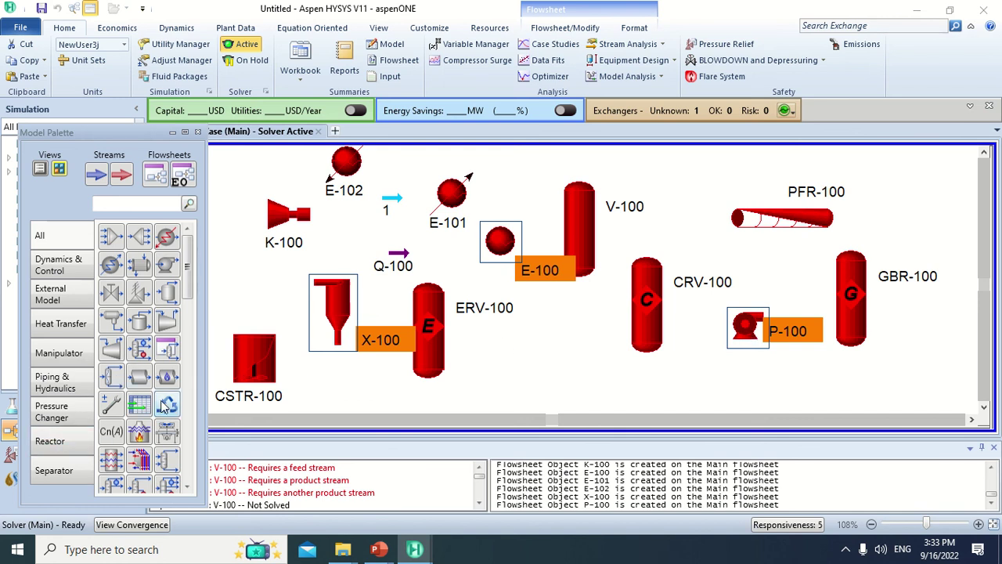
{"action": "left_click_drag", "start_coordinate": [165, 406], "coordinate": [552, 383]}
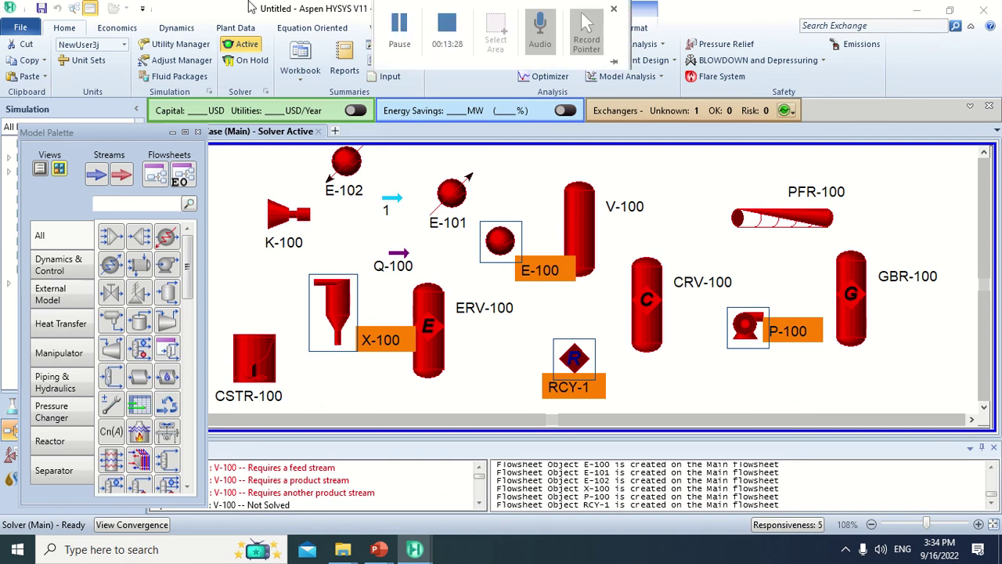
{"action": "mouse_move", "coordinate": [401, 39]}
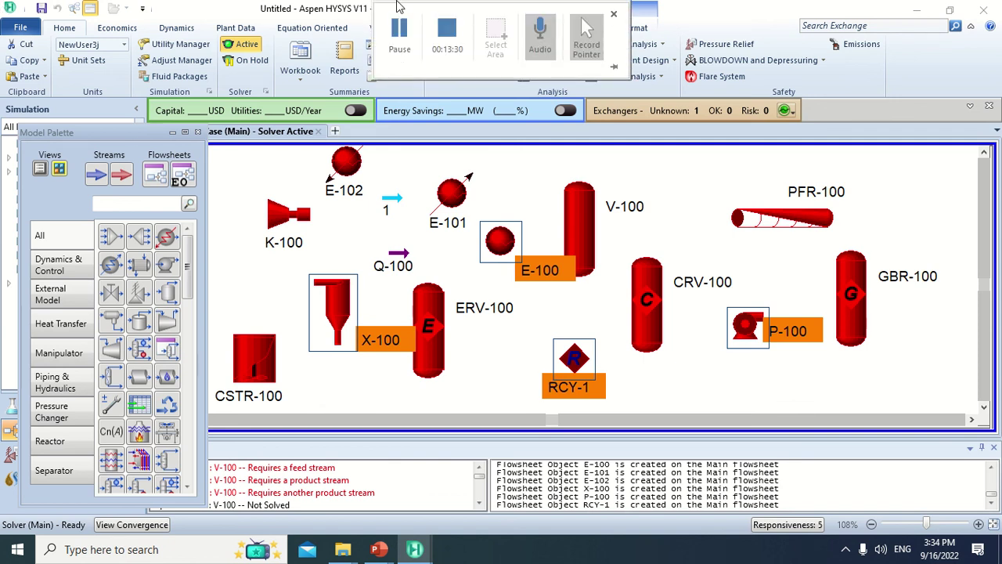
{"action": "left_click", "coordinate": [399, 47]}
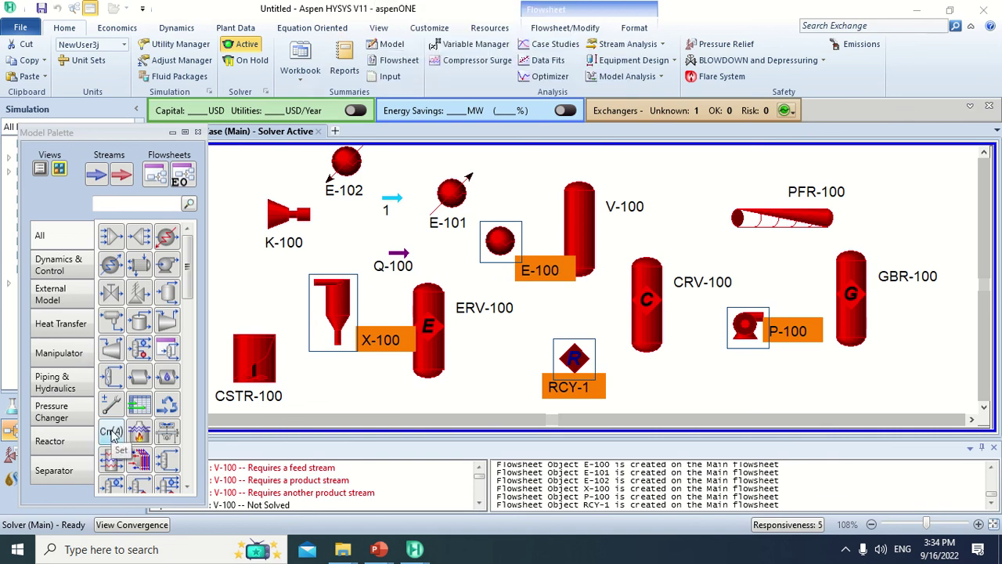
Step: Add a Set block to the left of the compressor and a mixer above that block
{"action": "left_click", "coordinate": [113, 455]}
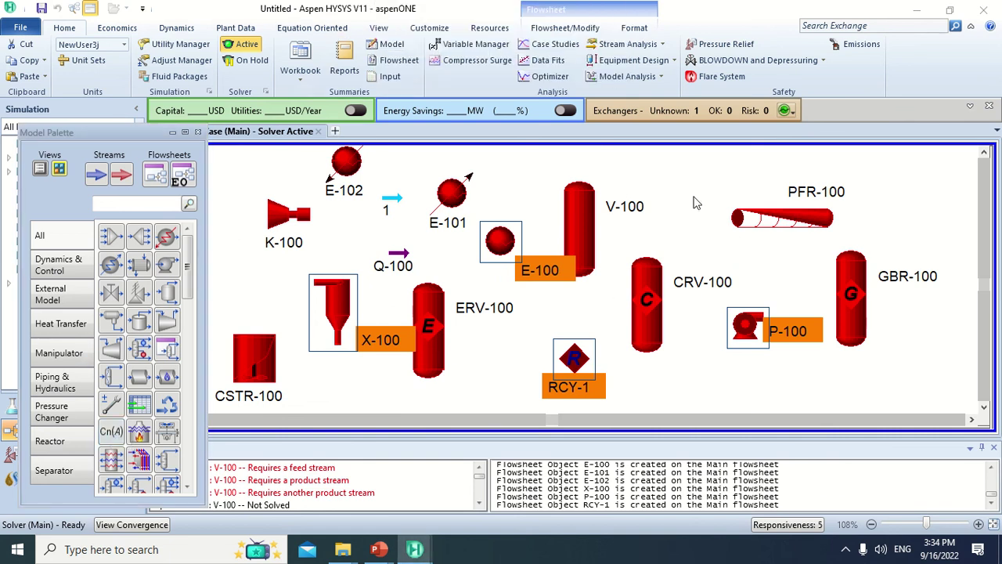
{"action": "left_click", "coordinate": [110, 436]}
{"action": "scroll", "coordinate": [680, 234], "scroll_direction": "down", "scroll_amount": 2}
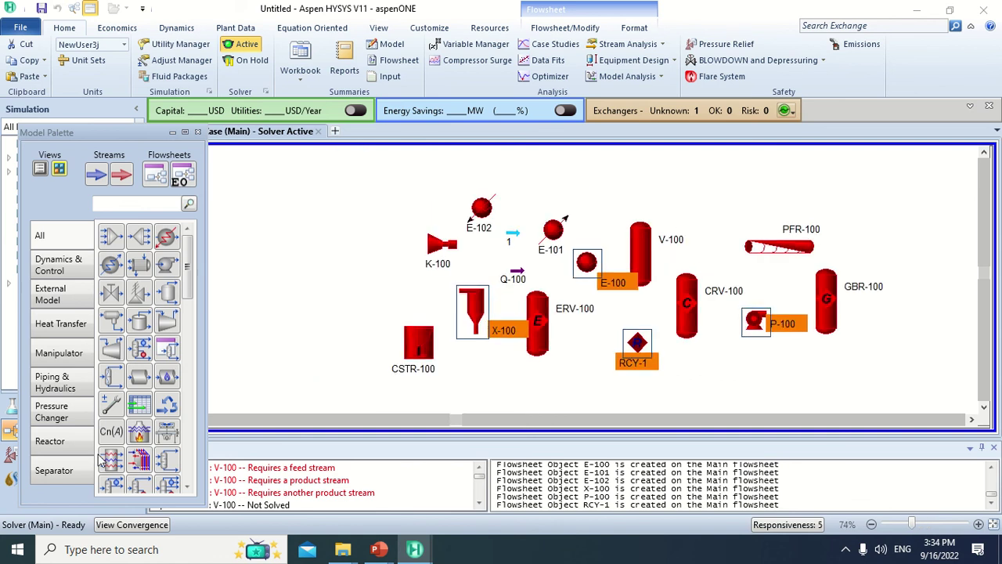
{"action": "left_click", "coordinate": [110, 406]}
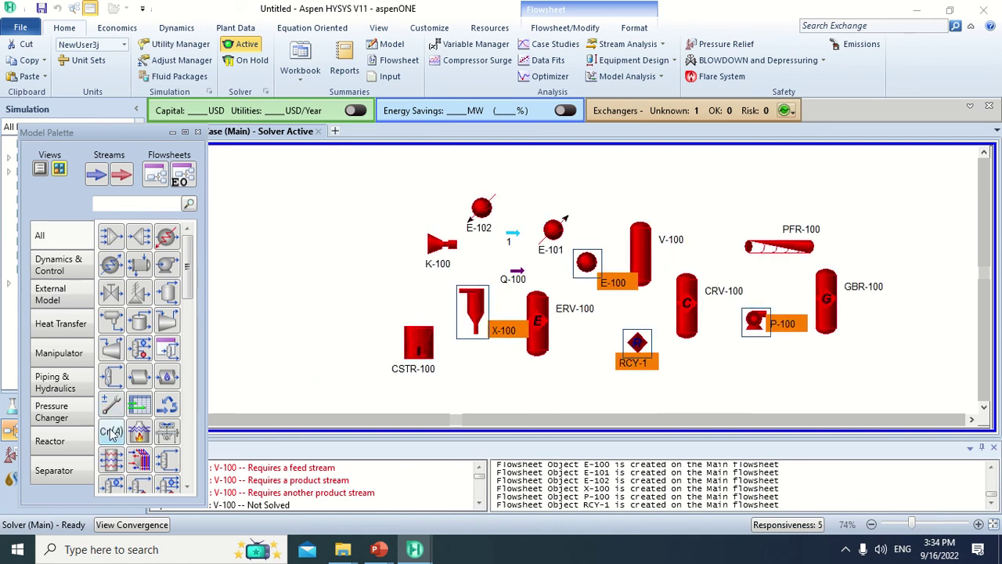
{"action": "left_click", "coordinate": [332, 281]}
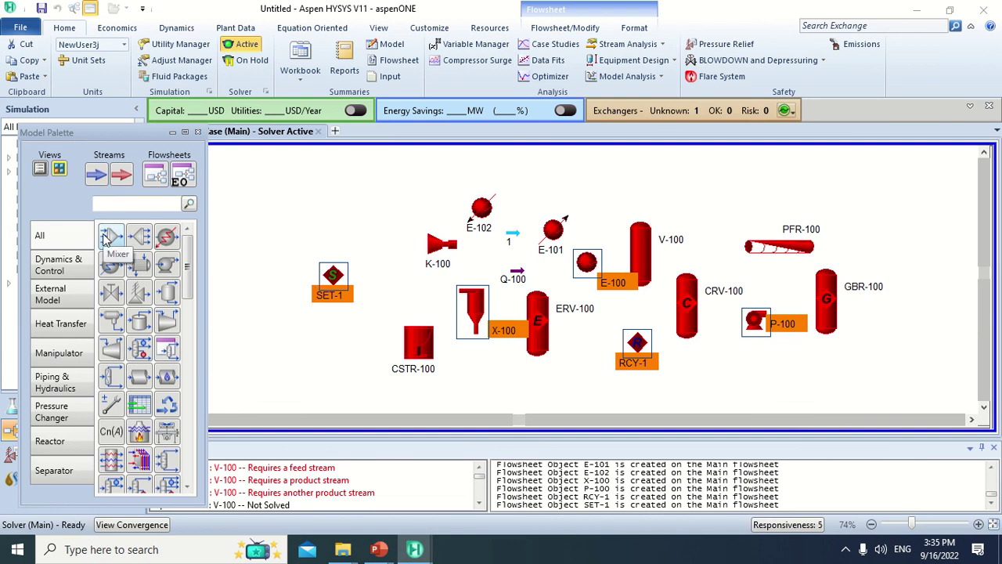
{"action": "left_click_drag", "start_coordinate": [106, 239], "coordinate": [278, 212]}
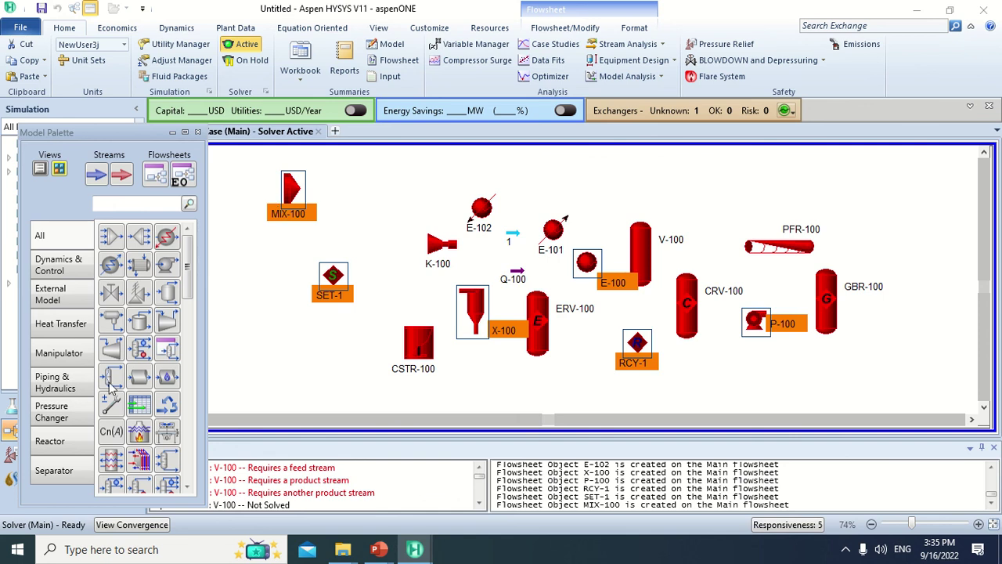
Step: Search the model palette for "distillation"
{"action": "left_click", "coordinate": [137, 203]}
{"action": "type", "text": "di"}
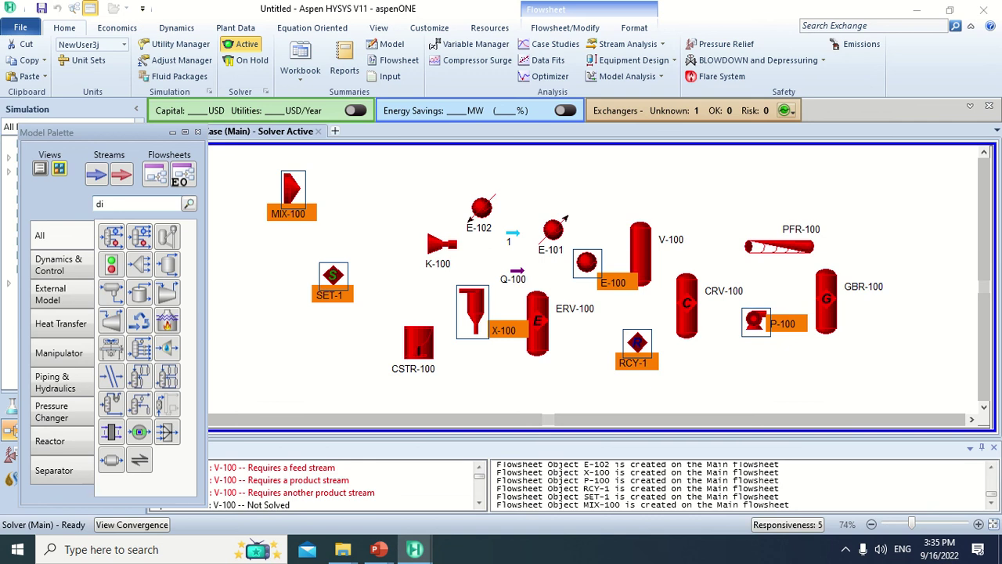
{"action": "type", "text": "sti"}
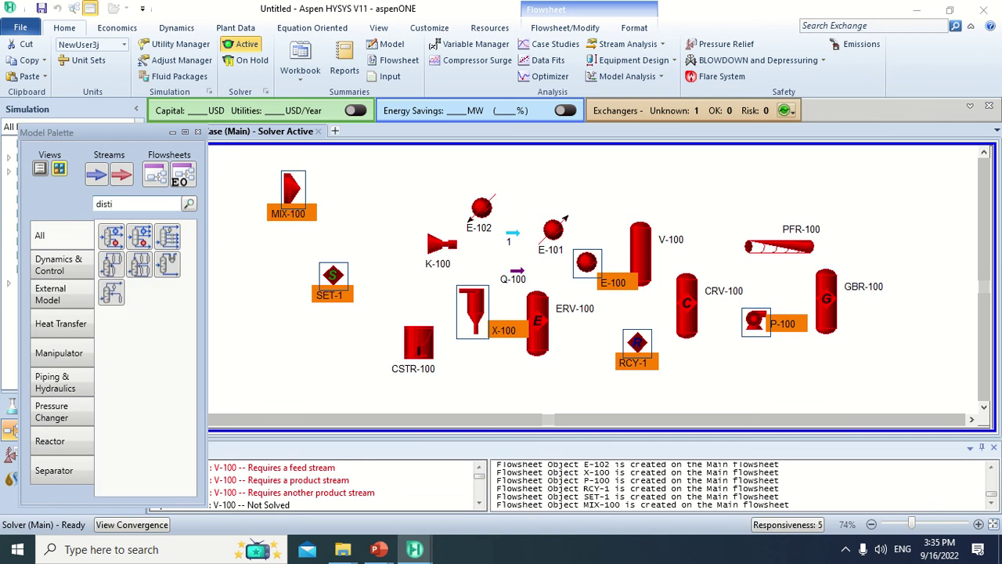
{"action": "type", "text": "llation "}
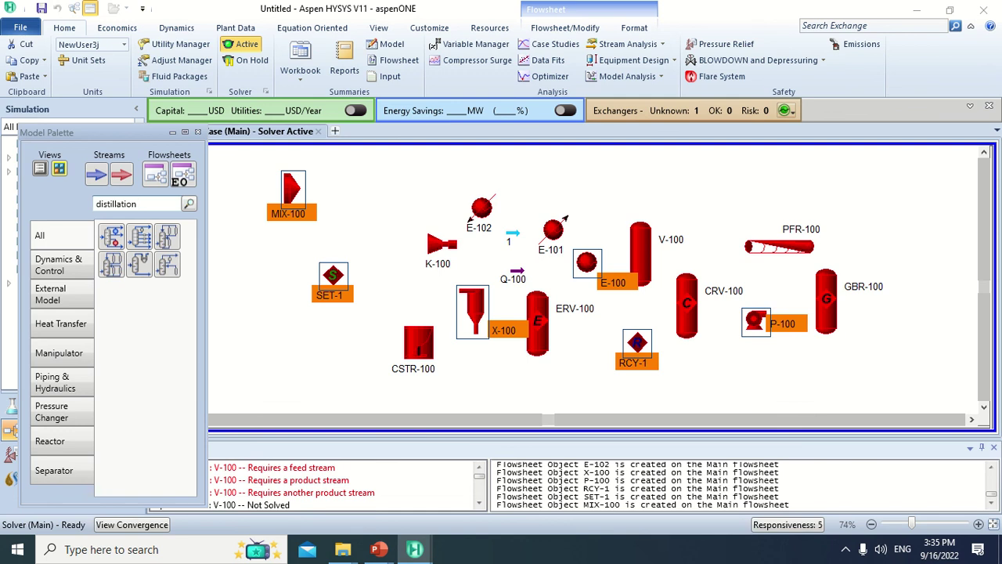
{"action": "type", "text": "Tower"}
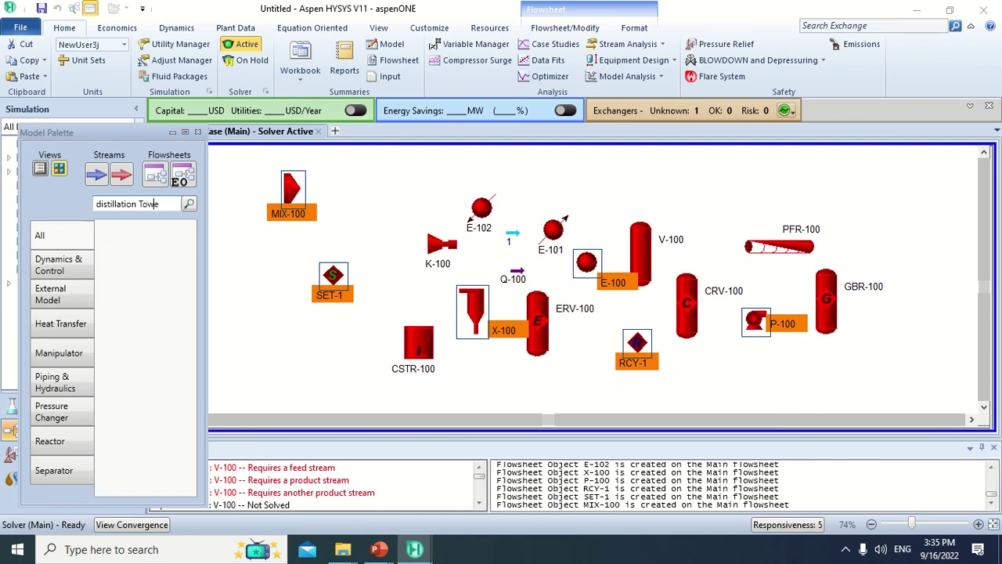
{"action": "key", "text": "BackSpace"}
{"action": "key", "text": "BackSpace"}
{"action": "key", "text": "BackSpace"}
{"action": "key", "text": "BackSpace"}
{"action": "key", "text": "BackSpace"}
{"action": "key", "text": "BackSpace"}
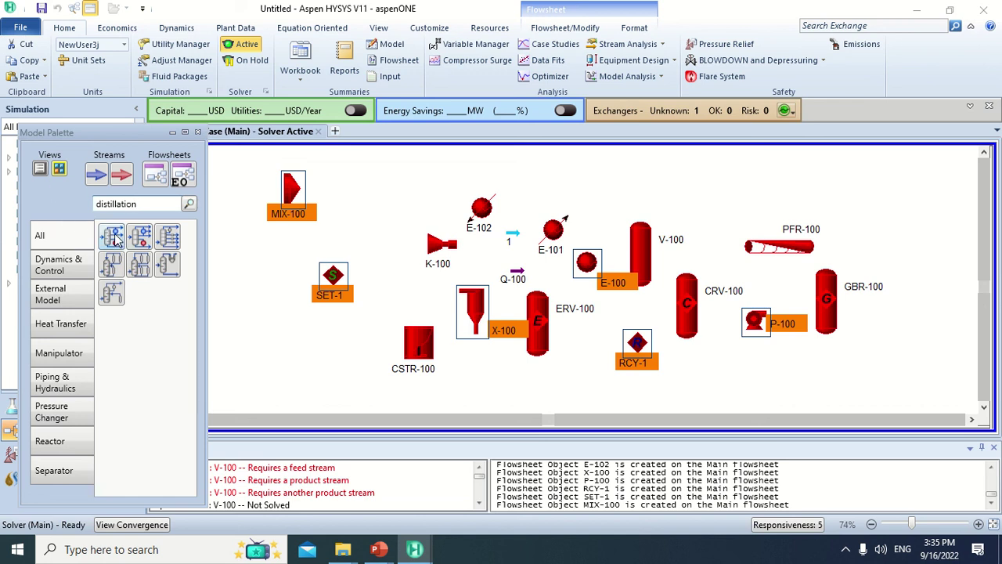
Step: Move the Set block, mixer and heat exchanger up, and add a distillation column to the left of the stirred tank reactor
{"action": "left_click_drag", "start_coordinate": [115, 239], "coordinate": [281, 350]}
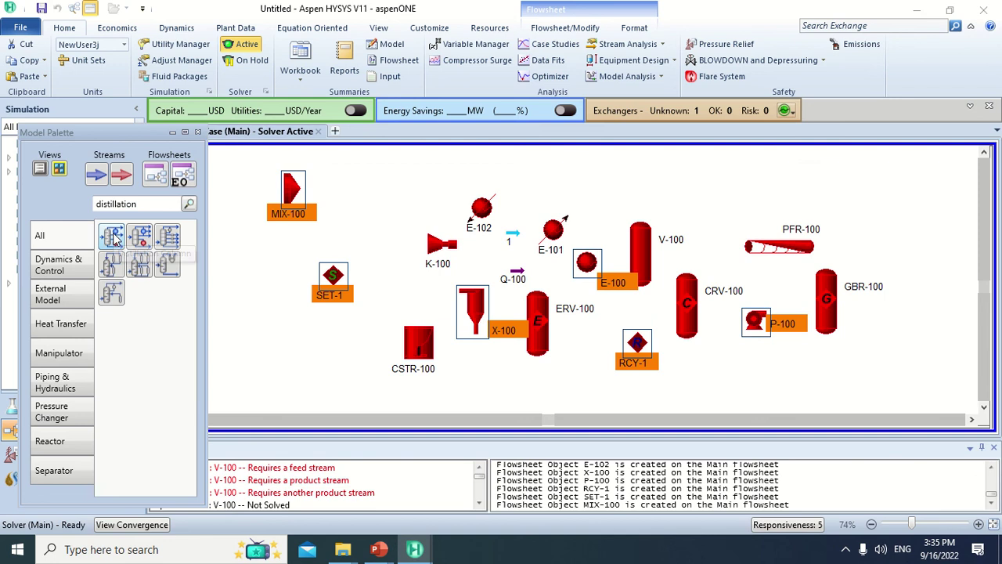
{"action": "left_click_drag", "start_coordinate": [336, 279], "coordinate": [371, 209]}
{"action": "left_click", "coordinate": [350, 273]}
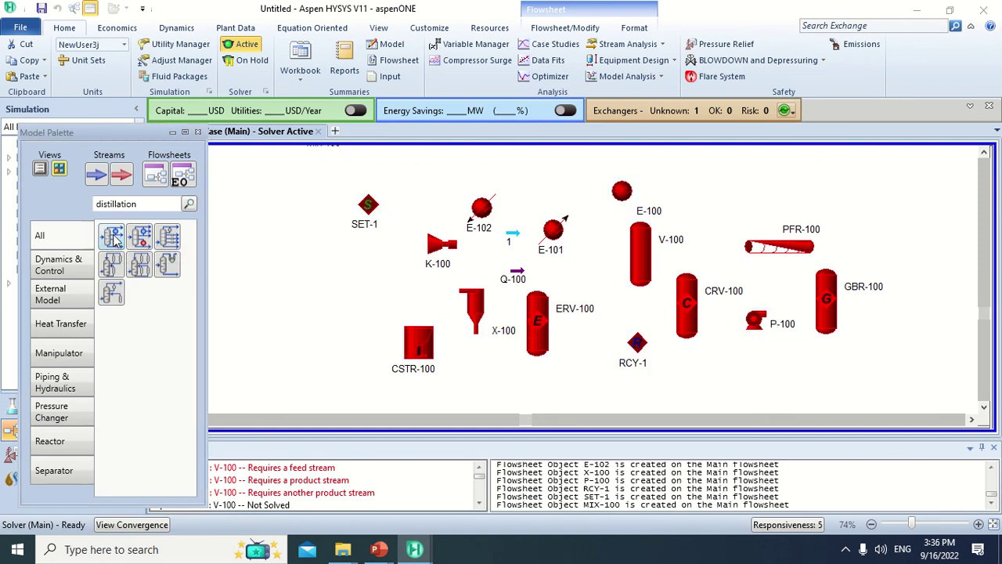
{"action": "left_click_drag", "start_coordinate": [111, 236], "coordinate": [284, 352]}
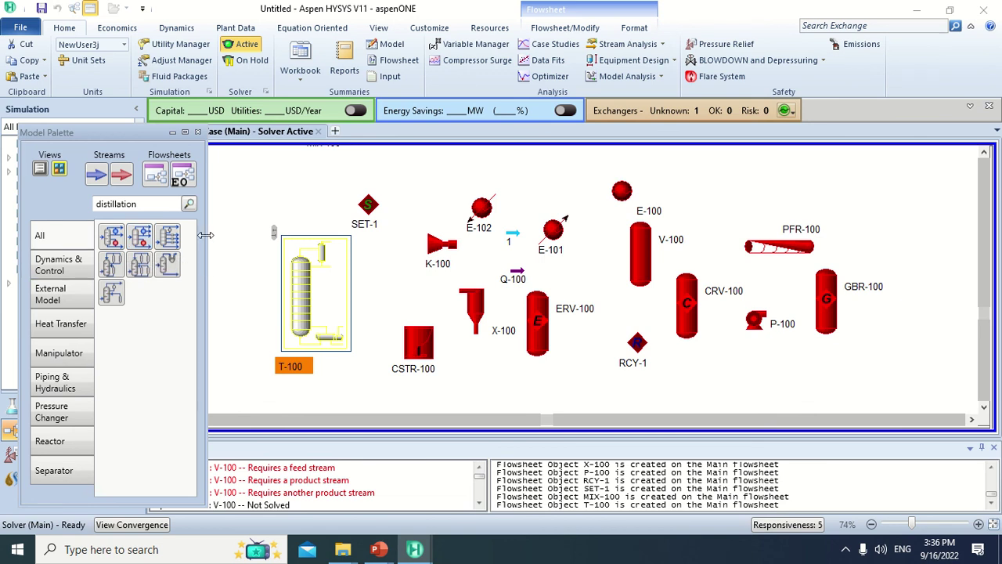
Step: Clear the model palette search and add a refluxed absorber to the right of the plug flow reactor
{"action": "left_click", "coordinate": [143, 203]}
{"action": "key", "text": "BackSpace"}
{"action": "key", "text": "BackSpace"}
{"action": "key", "text": "BackSpace"}
{"action": "key", "text": "BackSpace"}
{"action": "key", "text": "BackSpace"}
{"action": "key", "text": "BackSpace"}
{"action": "key", "text": "BackSpace"}
{"action": "key", "text": "BackSpace"}
{"action": "key", "text": "BackSpace"}
{"action": "key", "text": "BackSpace"}
{"action": "key", "text": "BackSpace"}
{"action": "key", "text": "BackSpace"}
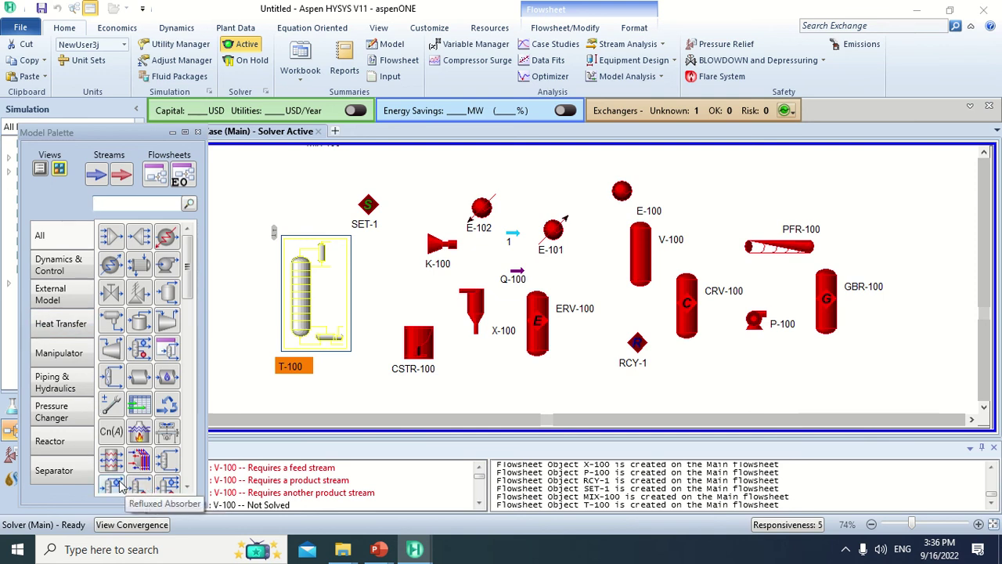
{"action": "scroll", "coordinate": [119, 484], "scroll_direction": "down", "scroll_amount": 1}
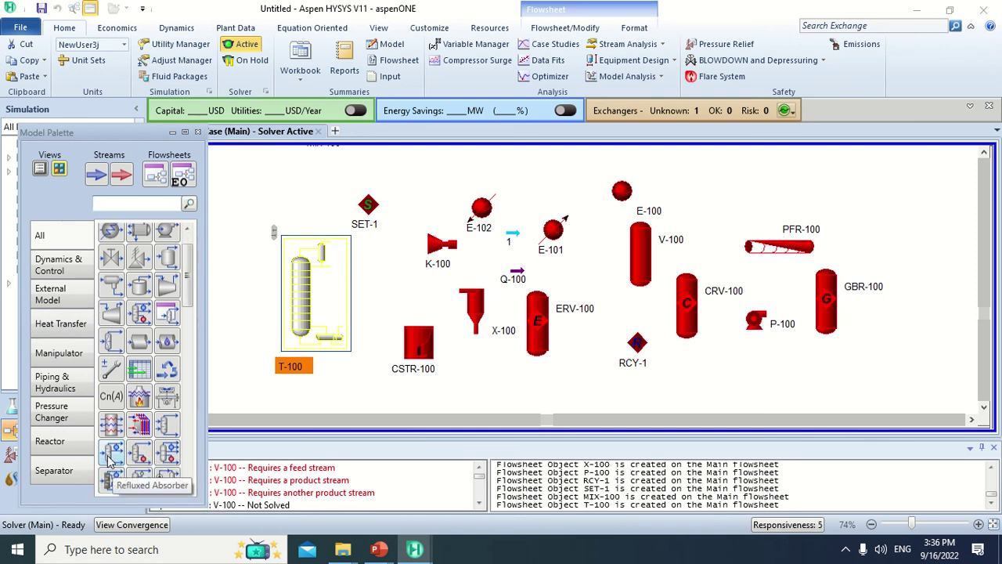
{"action": "left_click_drag", "start_coordinate": [114, 477], "coordinate": [889, 259]}
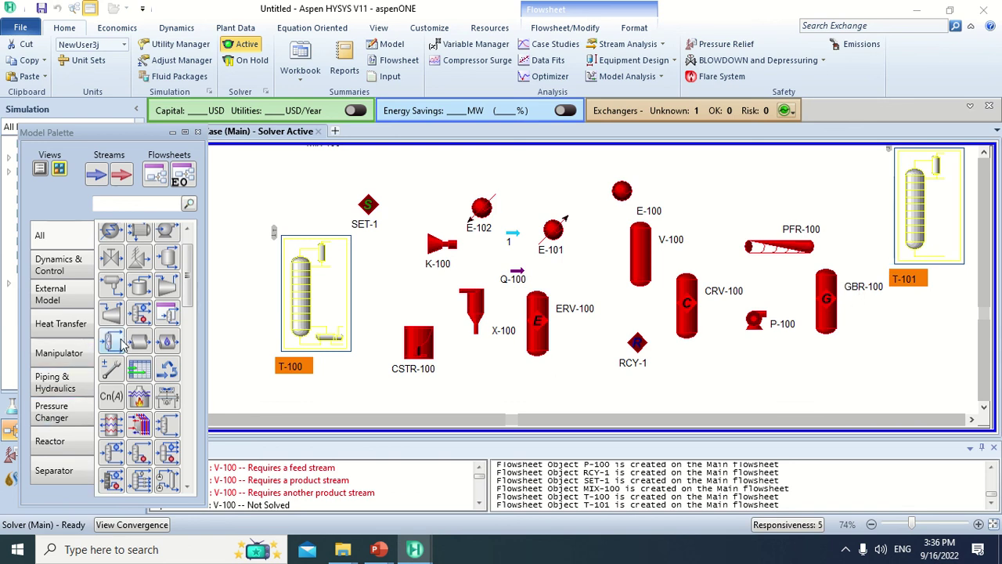
Step: Add a component splitter below the refluxed absorber, and an absorber column to the left of the distillation column
{"action": "left_click_drag", "start_coordinate": [112, 350], "coordinate": [895, 387]}
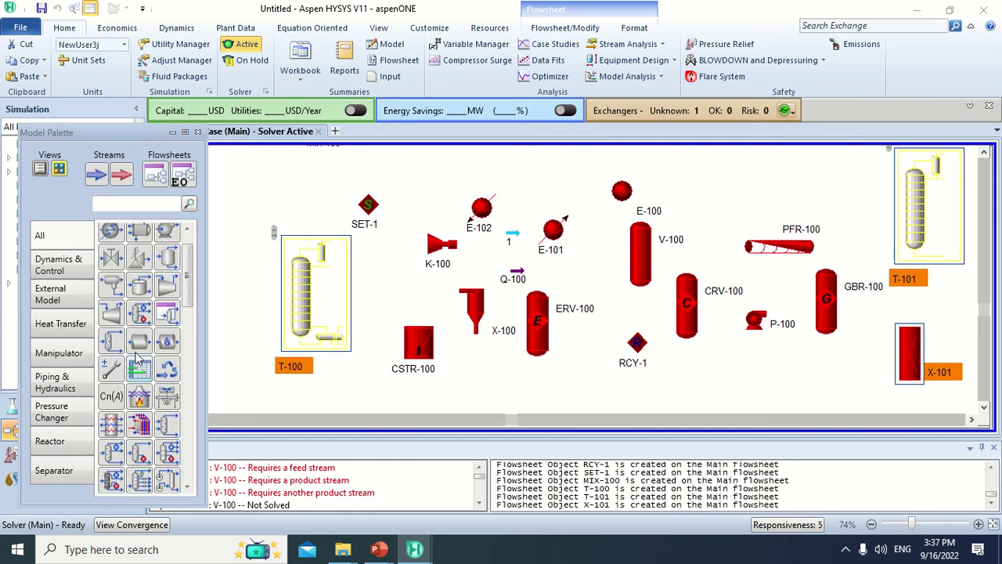
{"action": "scroll", "coordinate": [138, 356], "scroll_direction": "up", "scroll_amount": 1}
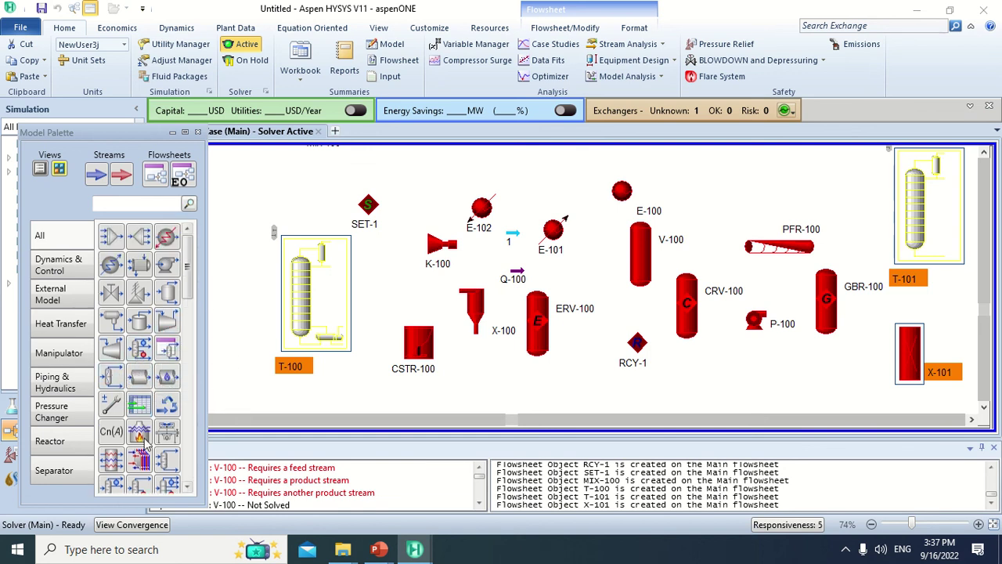
{"action": "left_click", "coordinate": [165, 462]}
{"action": "key", "text": "Escape"}
{"action": "scroll", "coordinate": [703, 252], "scroll_direction": "down", "scroll_amount": 2}
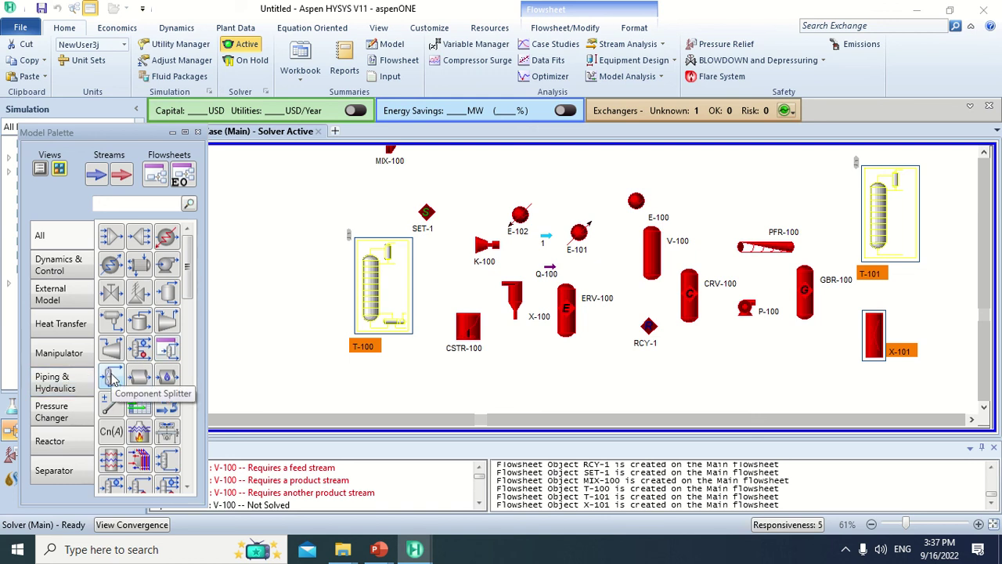
{"action": "left_click_drag", "start_coordinate": [171, 443], "coordinate": [261, 311]}
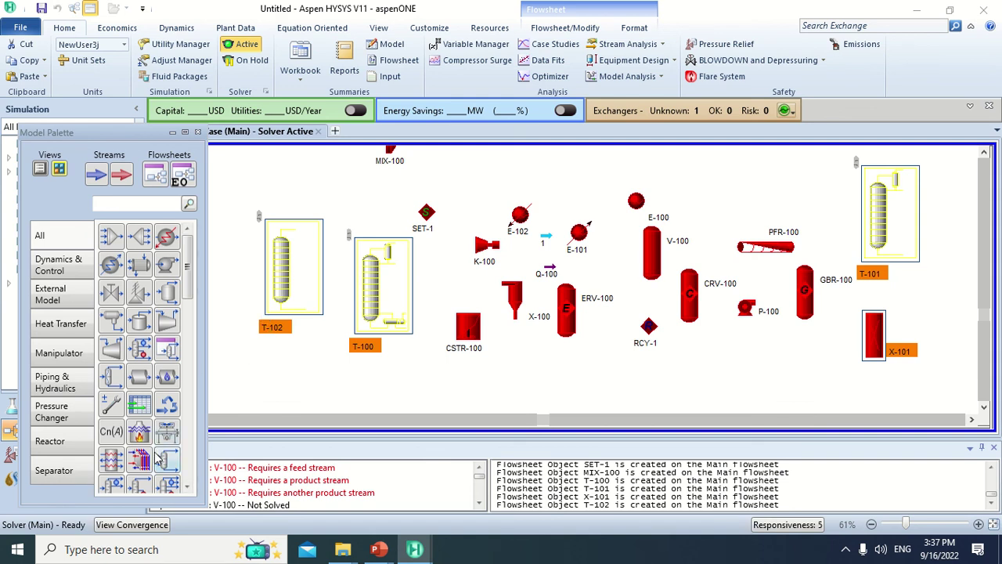
Step: Add a reboiled absorber to the right of the refluxed absorber
{"action": "scroll", "coordinate": [155, 456], "scroll_direction": "down", "scroll_amount": 1}
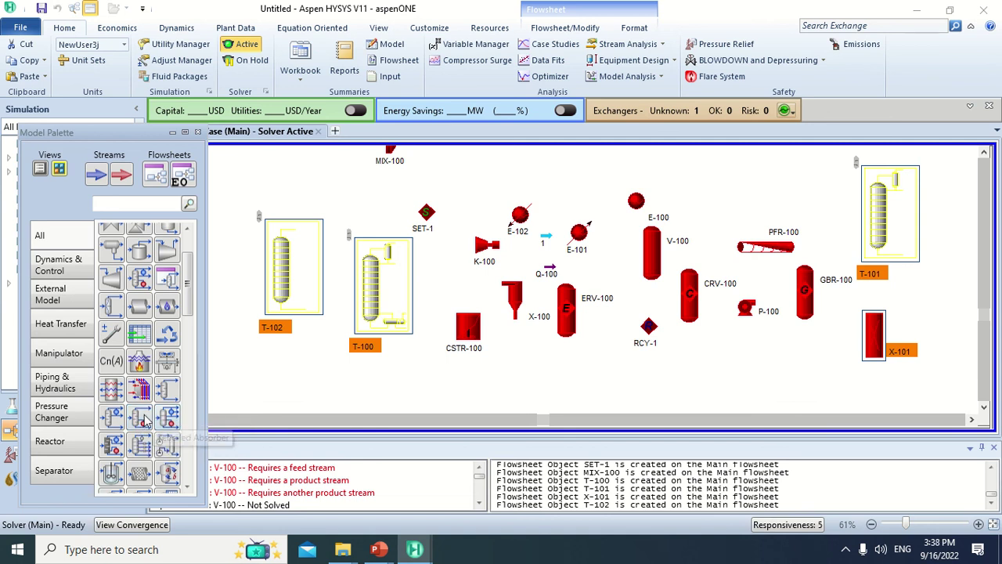
{"action": "left_click_drag", "start_coordinate": [142, 423], "coordinate": [313, 384]}
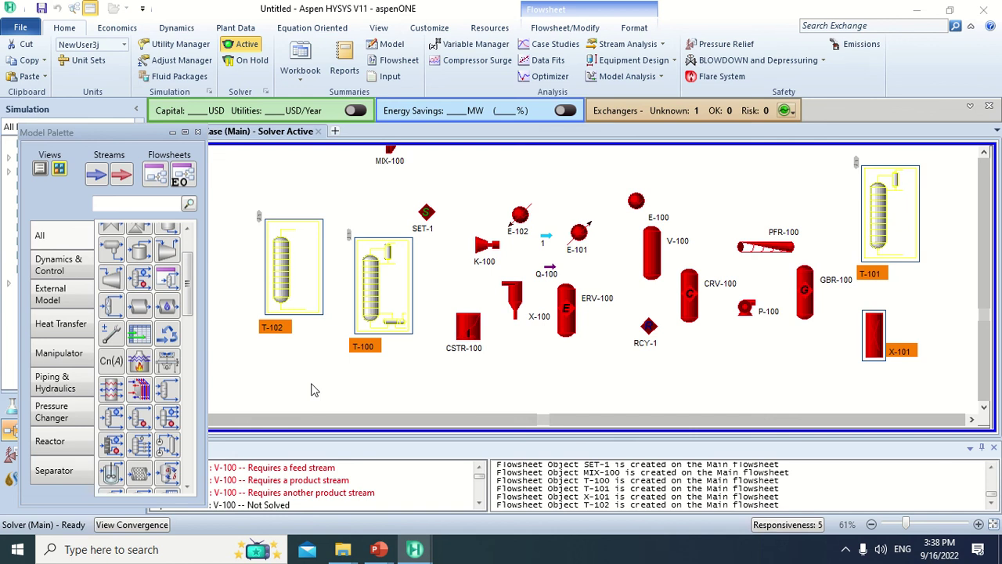
{"action": "scroll", "coordinate": [298, 303], "scroll_direction": "down", "scroll_amount": 2}
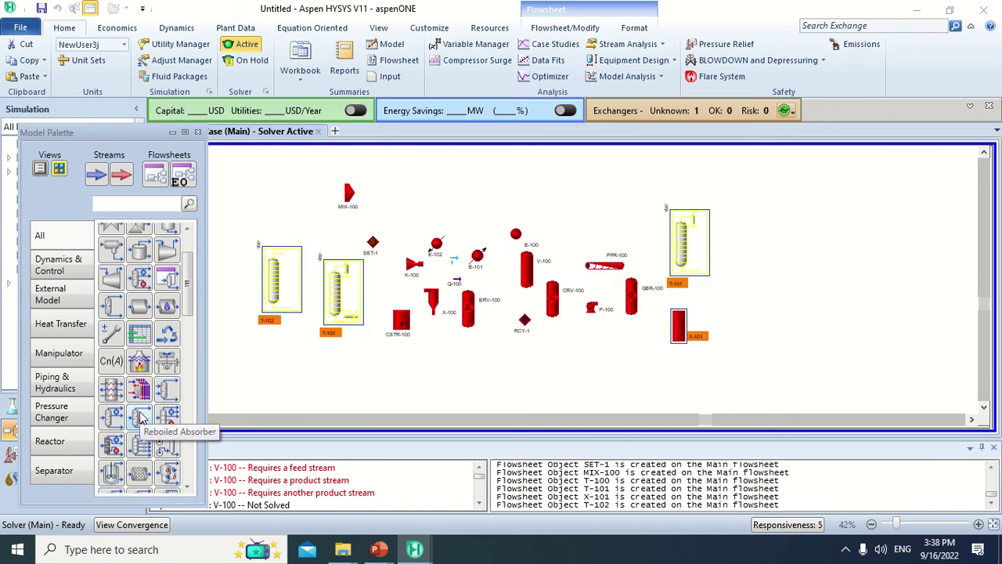
{"action": "left_click_drag", "start_coordinate": [138, 419], "coordinate": [744, 292]}
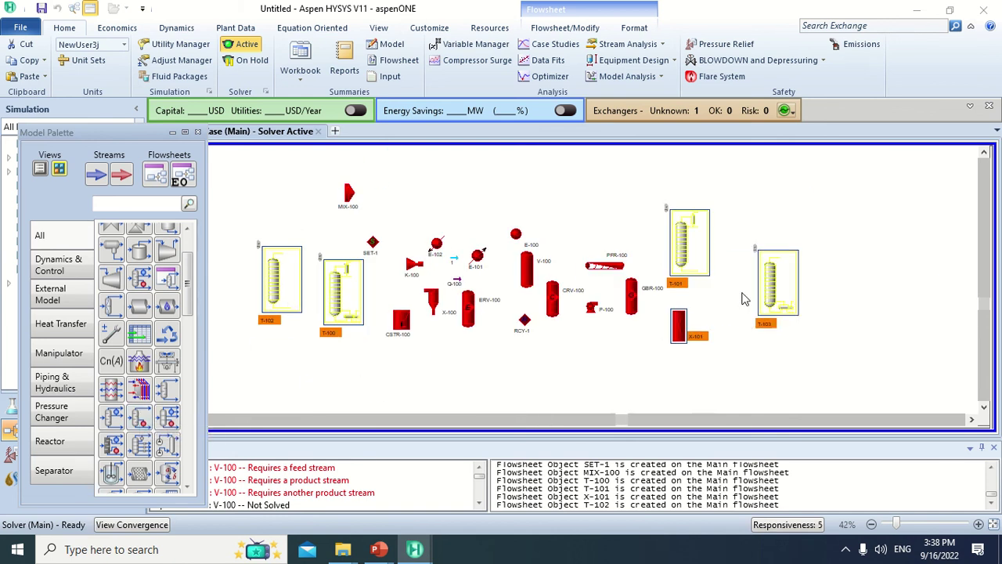
Step: Add a short-cut distillation column between the component splitter and the reboiled absorber
{"action": "scroll", "coordinate": [744, 294], "scroll_direction": "up", "scroll_amount": 3}
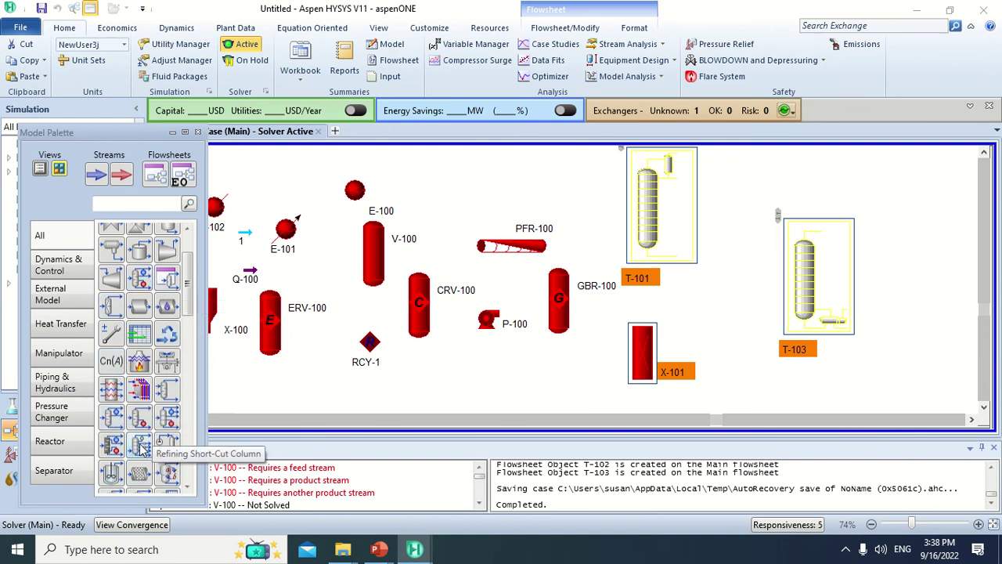
{"action": "scroll", "coordinate": [135, 439], "scroll_direction": "down", "scroll_amount": 1}
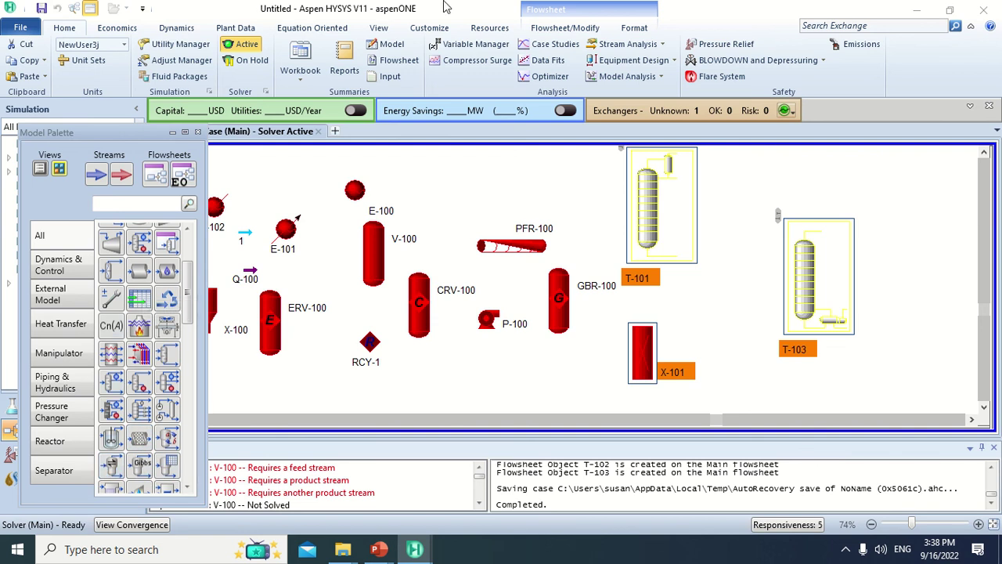
{"action": "scroll", "coordinate": [146, 356], "scroll_direction": "up", "scroll_amount": 1}
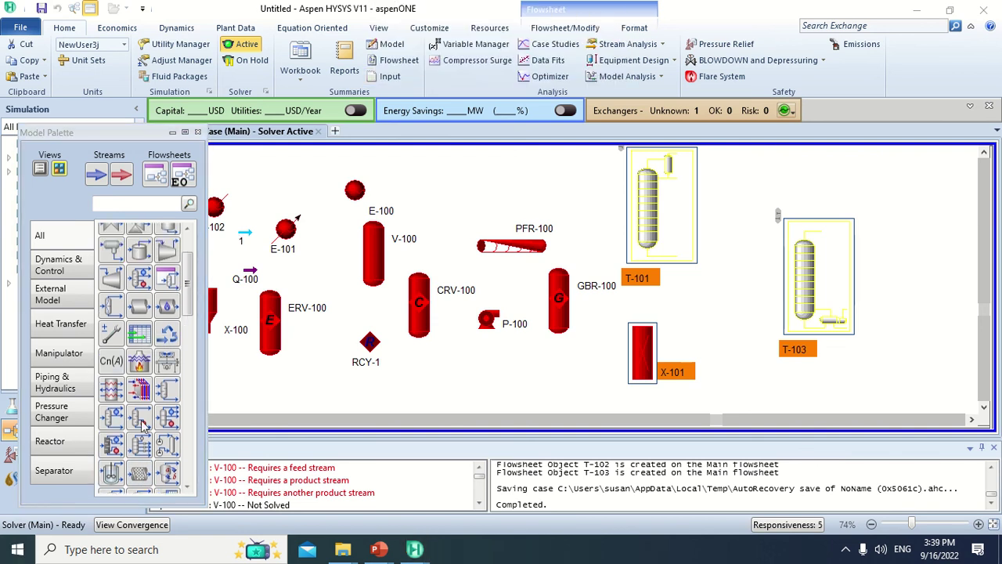
{"action": "left_click_drag", "start_coordinate": [112, 447], "coordinate": [710, 342]}
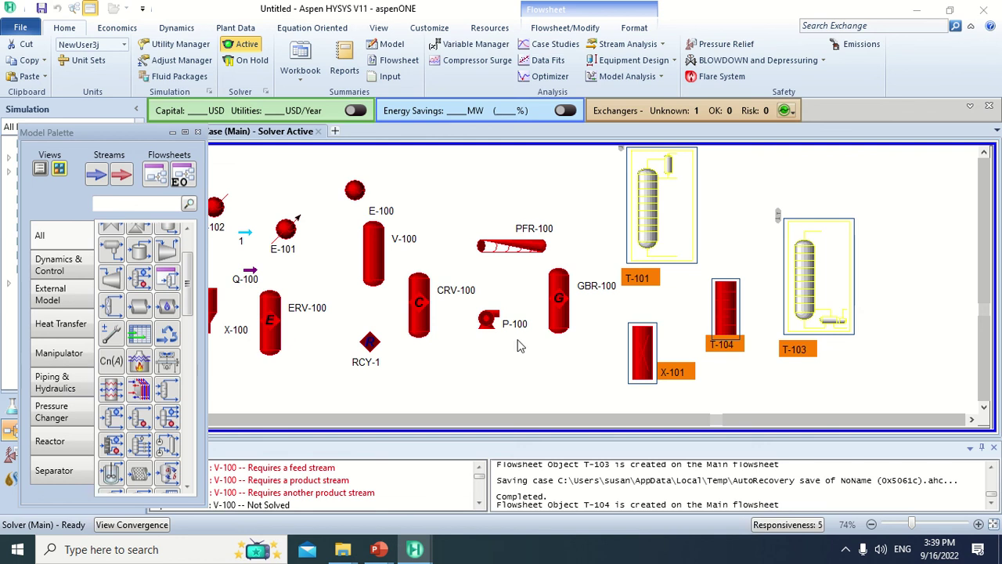
Step: Add a distillation column to the right of the reboiled absorber, and a liquid-liquid extractor to the right of that column
{"action": "left_click", "coordinate": [166, 416]}
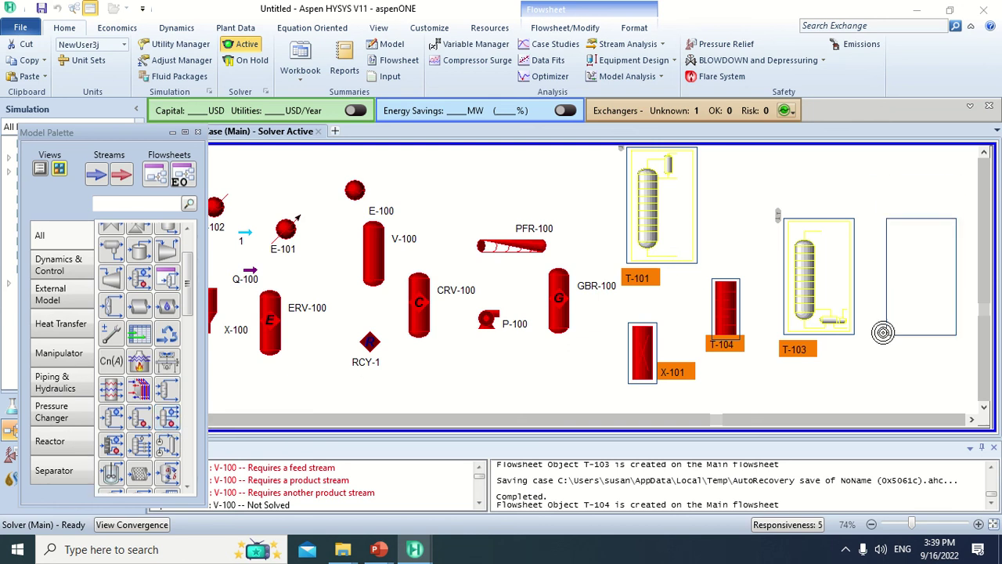
{"action": "left_click", "coordinate": [882, 335]}
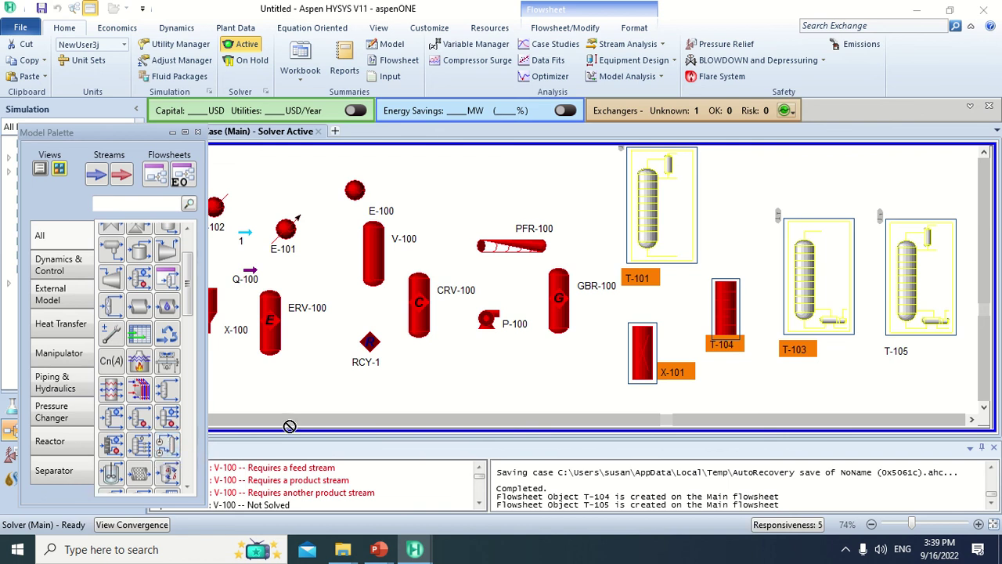
{"action": "left_click", "coordinate": [166, 444]}
{"action": "scroll", "coordinate": [452, 238], "scroll_direction": "down", "scroll_amount": 2}
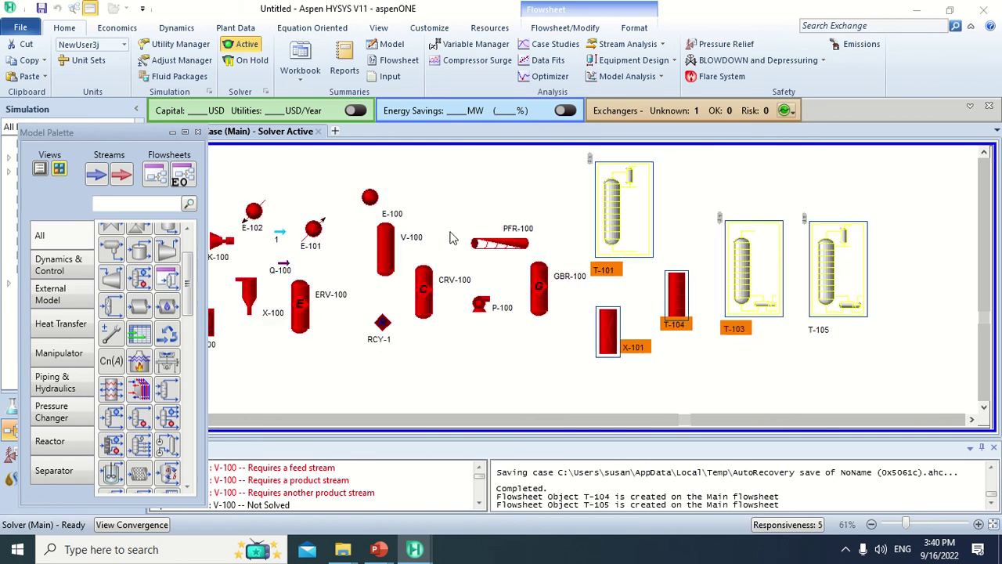
{"action": "left_click", "coordinate": [166, 444]}
{"action": "left_click", "coordinate": [166, 446]}
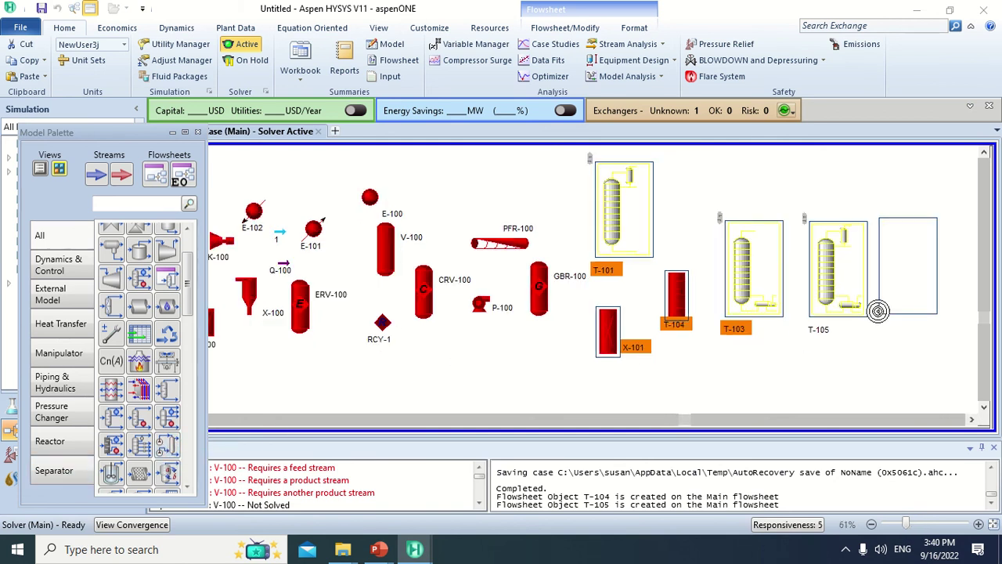
{"action": "left_click", "coordinate": [895, 325]}
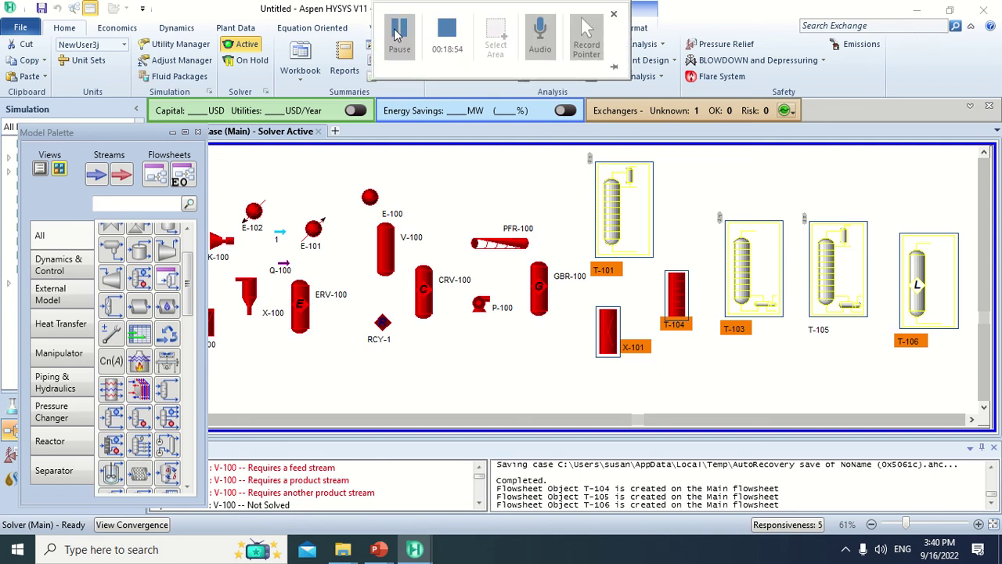
Step: Add a plate heat exchanger below the pump, and a pipe segment to the left of the exchanger
{"action": "scroll", "coordinate": [147, 317], "scroll_direction": "up", "scroll_amount": 3}
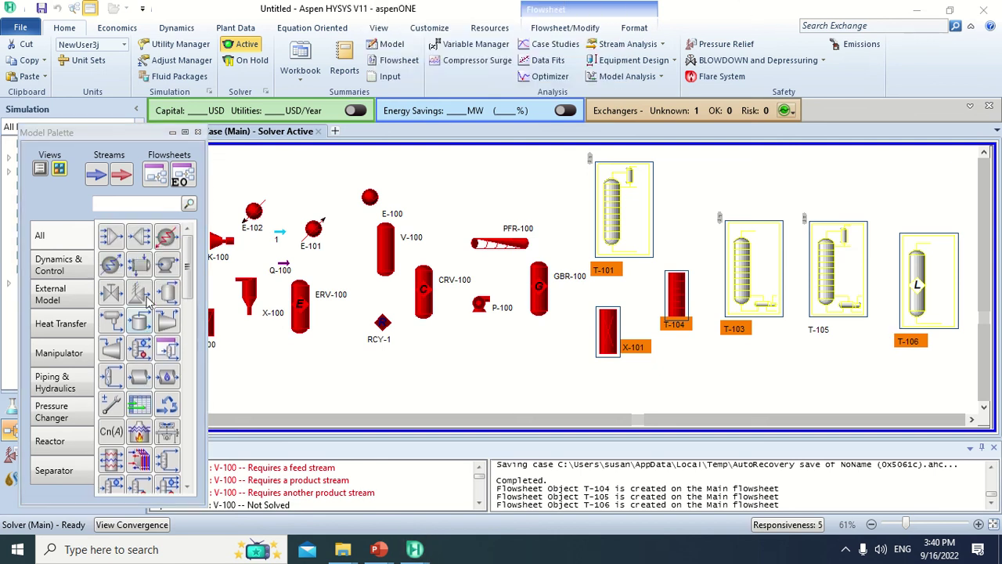
{"action": "mouse_move", "coordinate": [139, 460]}
{"action": "left_mouse_down"}
{"action": "mouse_move", "coordinate": [435, 380]}
{"action": "mouse_move", "coordinate": [141, 462]}
{"action": "left_mouse_up"}
{"action": "left_click", "coordinate": [483, 394]}
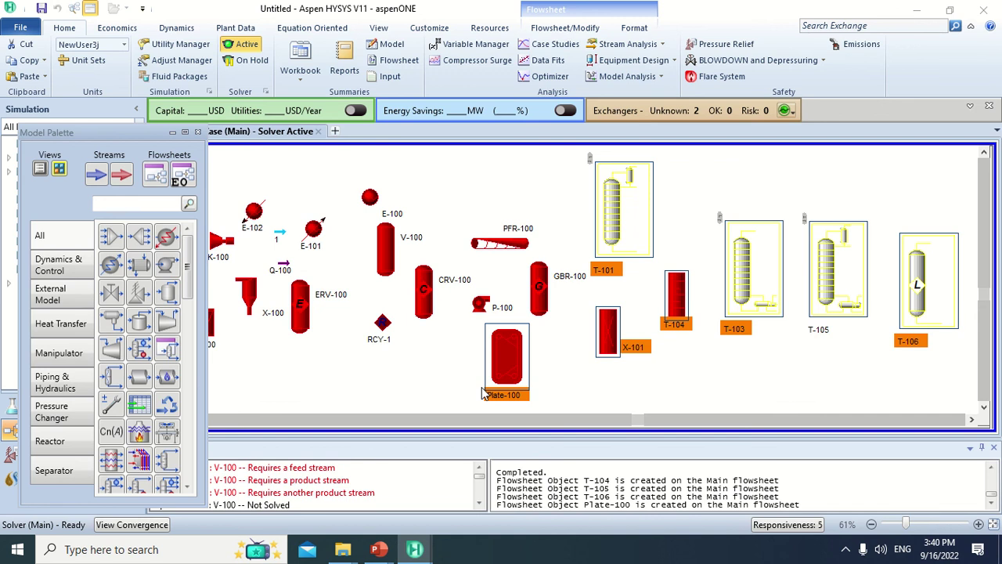
{"action": "mouse_move", "coordinate": [55, 4]}
{"action": "left_click_drag", "start_coordinate": [167, 375], "coordinate": [384, 384]}
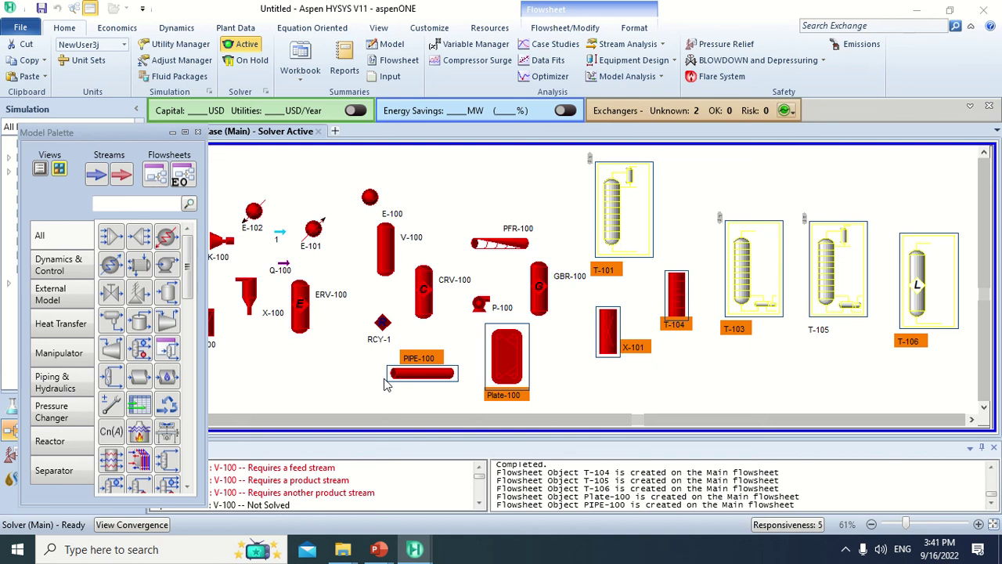
{"action": "mouse_move", "coordinate": [533, 6]}
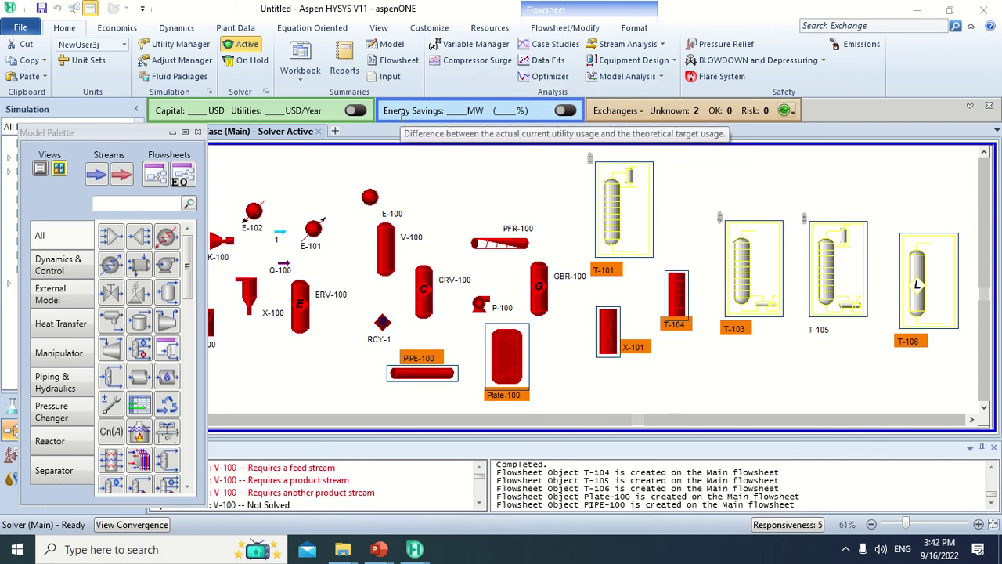
{"action": "mouse_move", "coordinate": [378, 7]}
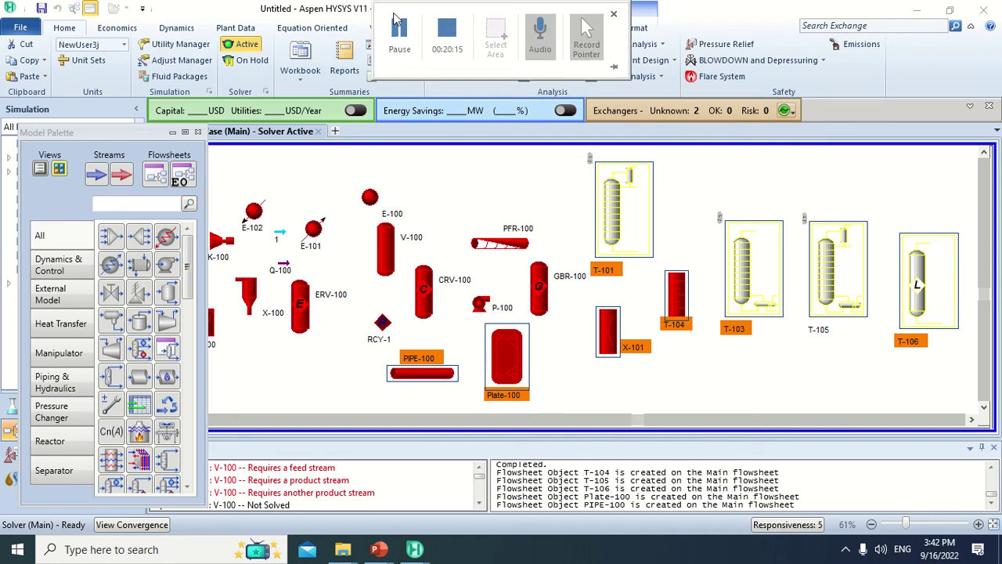